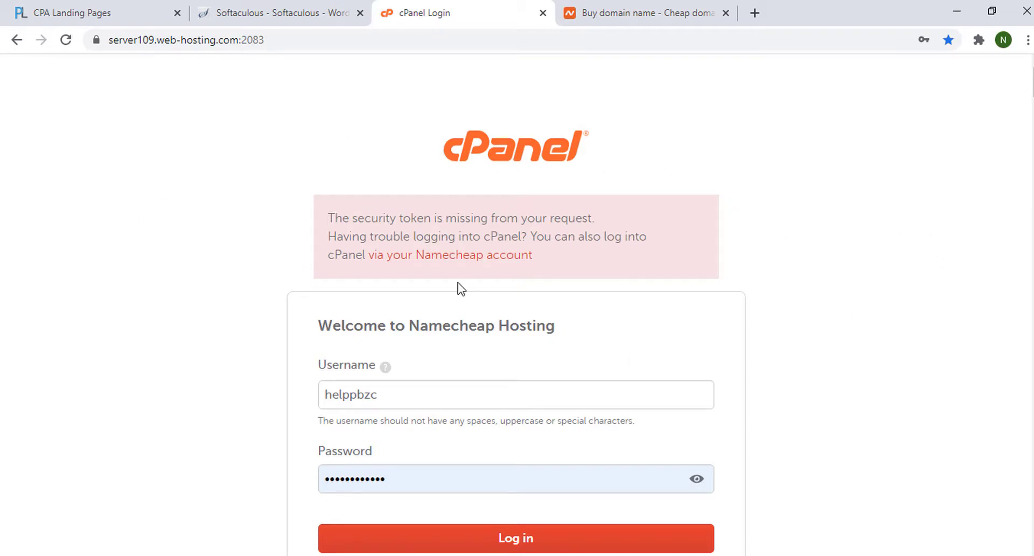
- Review the notice and web address of the cPanel login page, and look at the Namecheap homepage in the other tab
scroll(587, 286, "down", 1)
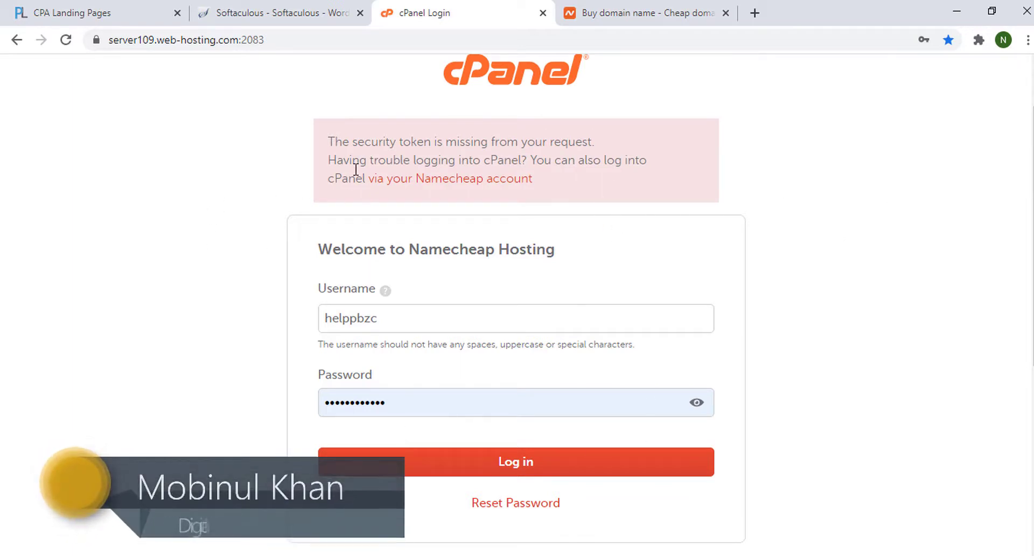
left_click_drag(329, 141, 649, 160)
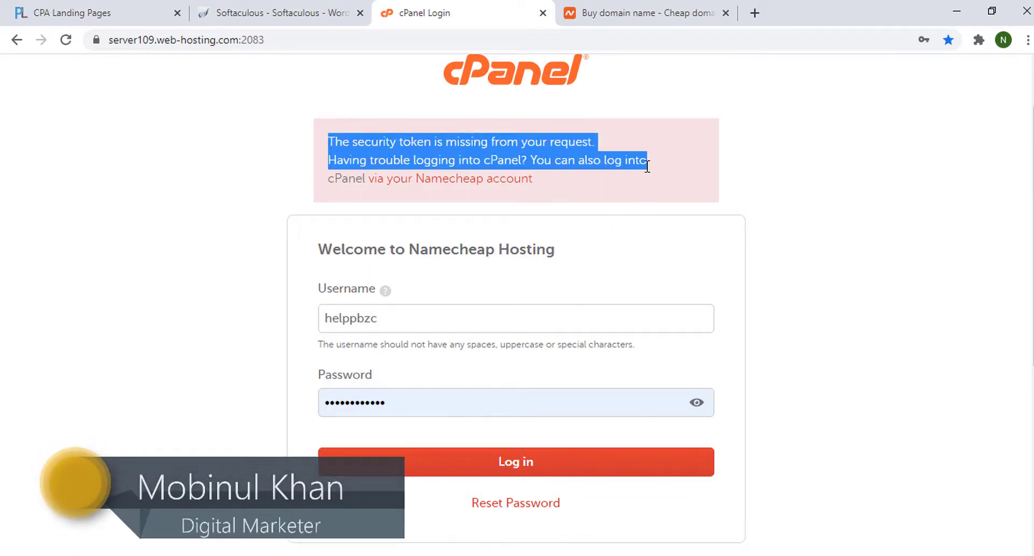
left_click(884, 255)
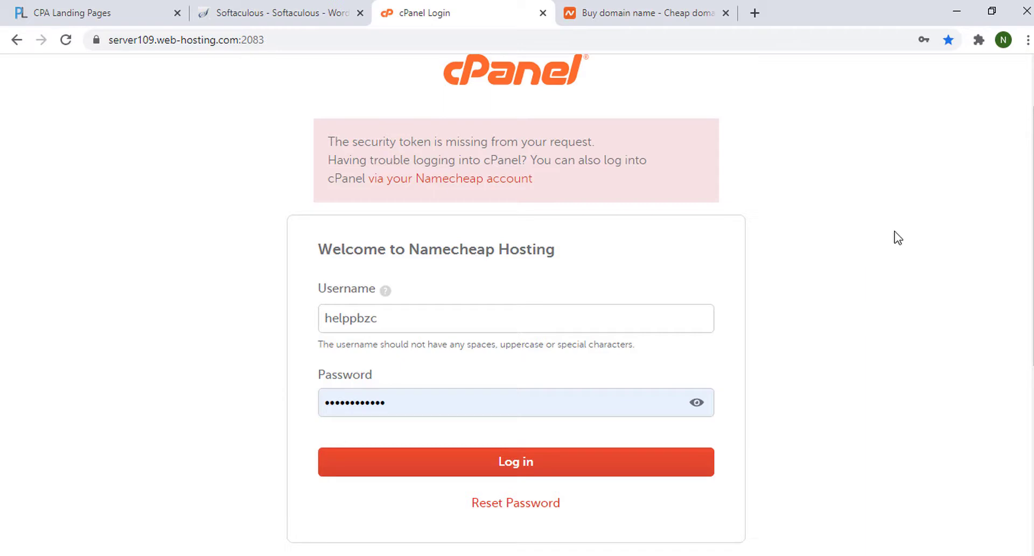
left_click(614, 17)
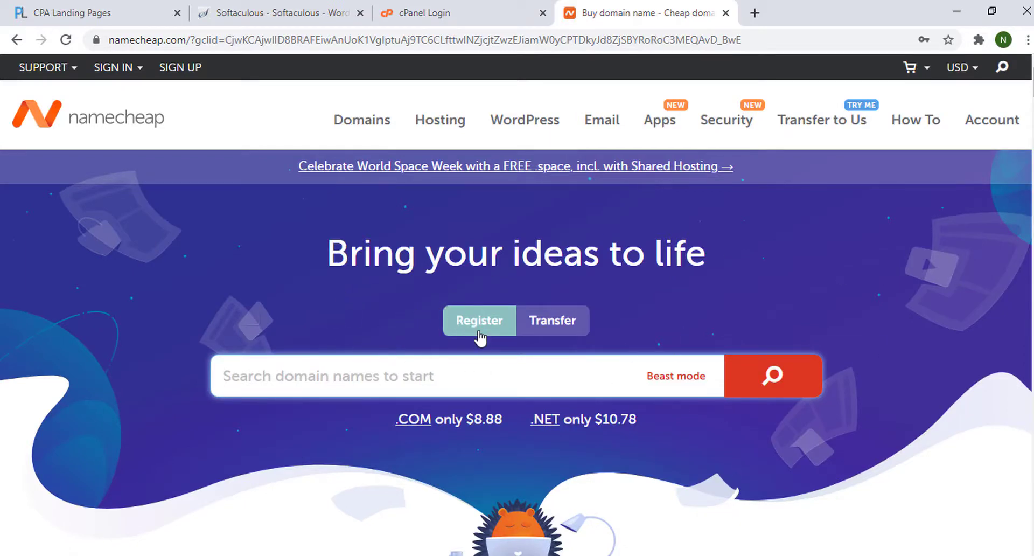
left_click(484, 13)
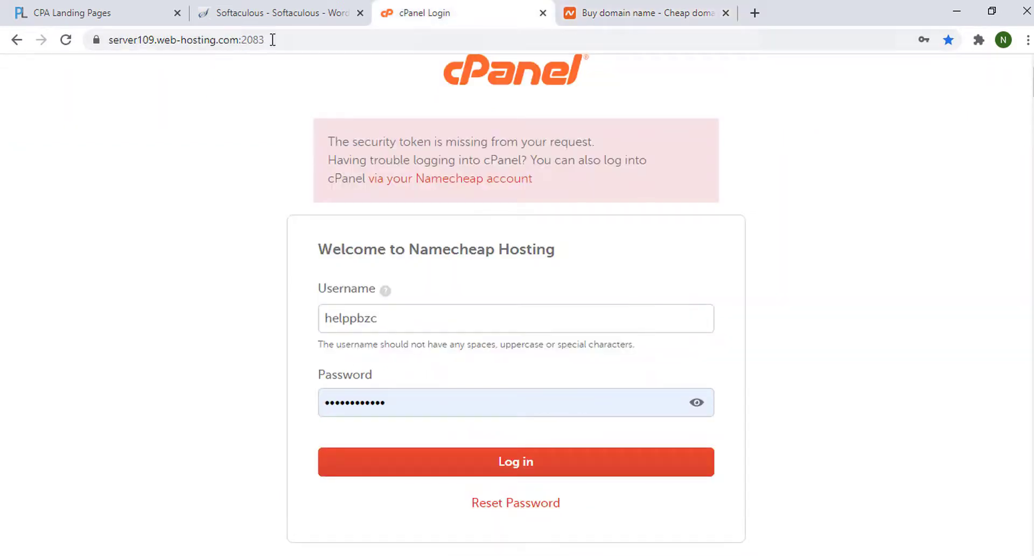
left_click_drag(273, 40, 95, 43)
left_click(223, 128)
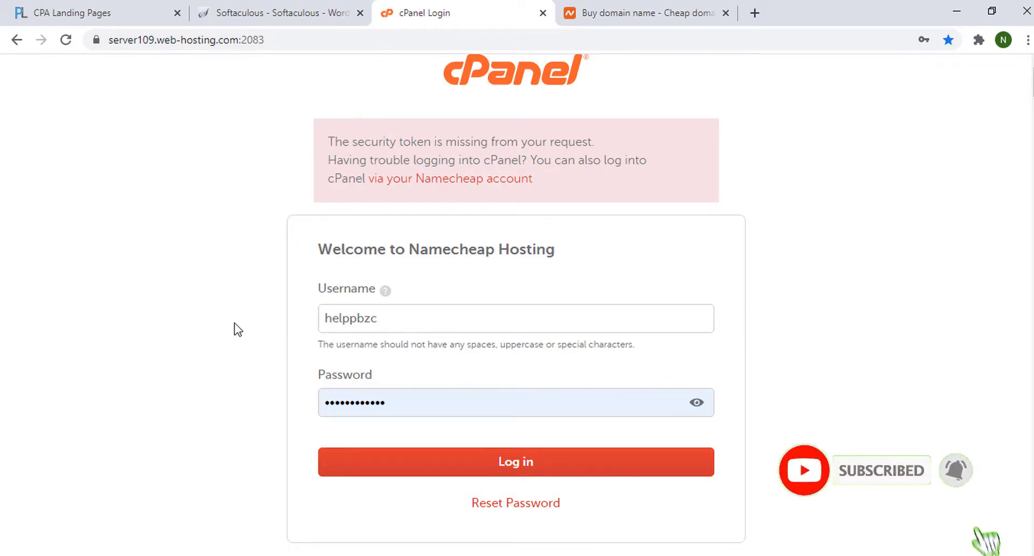
scroll(838, 318, "down", 1)
scroll(838, 318, "up", 1)
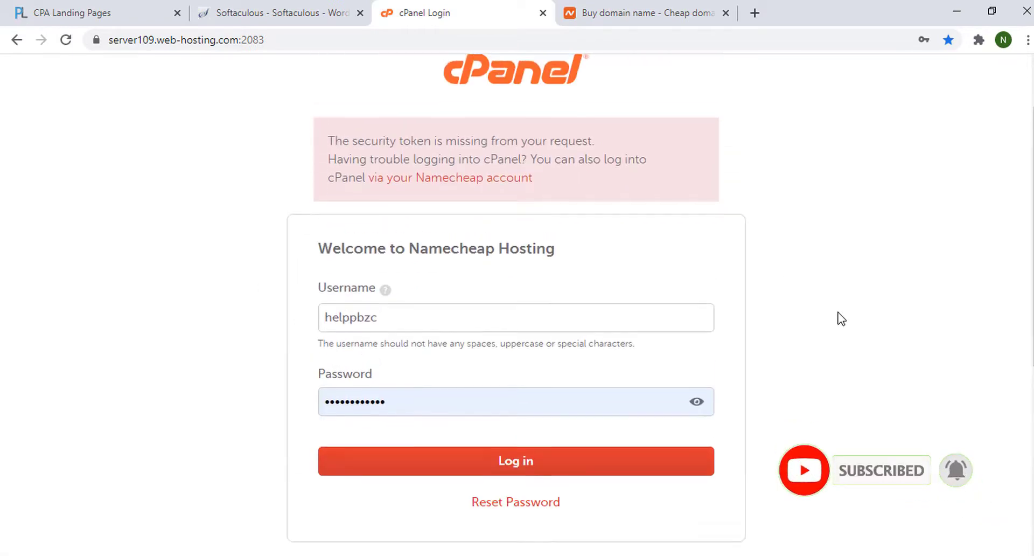
- Log in to cPanel with the prefilled username and password
left_click(403, 320)
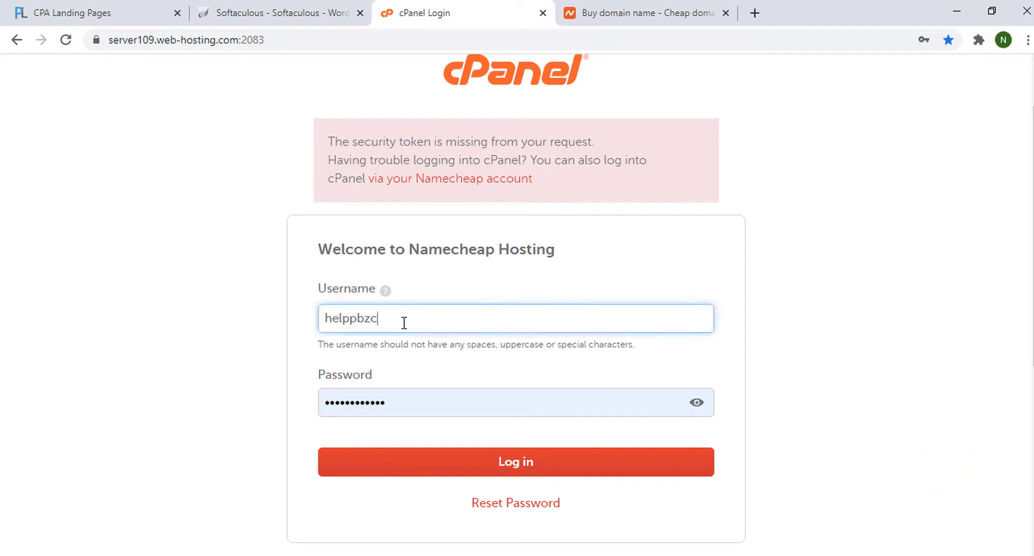
left_click(301, 344)
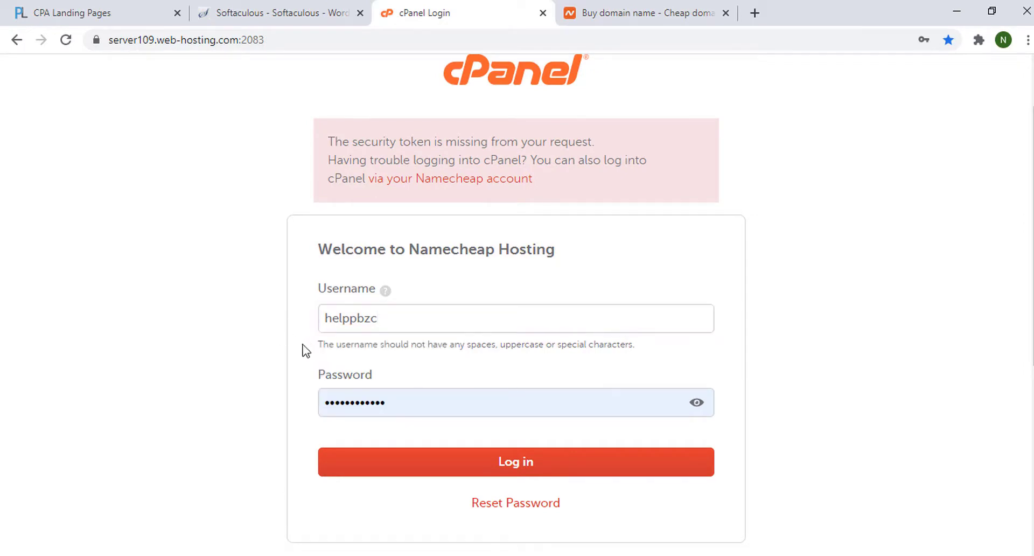
left_click(531, 470)
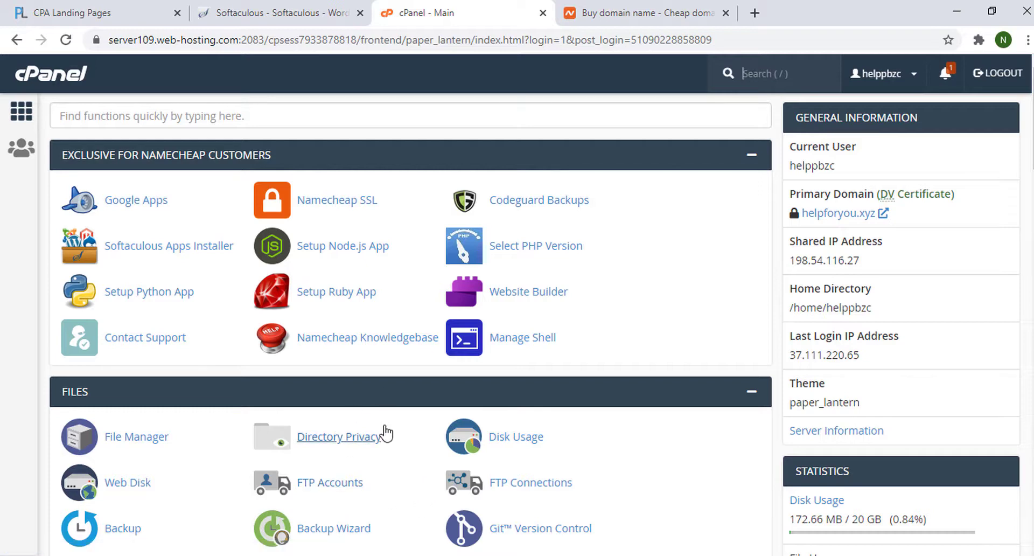
- Search the cPanel functions for "wo" and for "soft", clearing the search each time
left_click(217, 114)
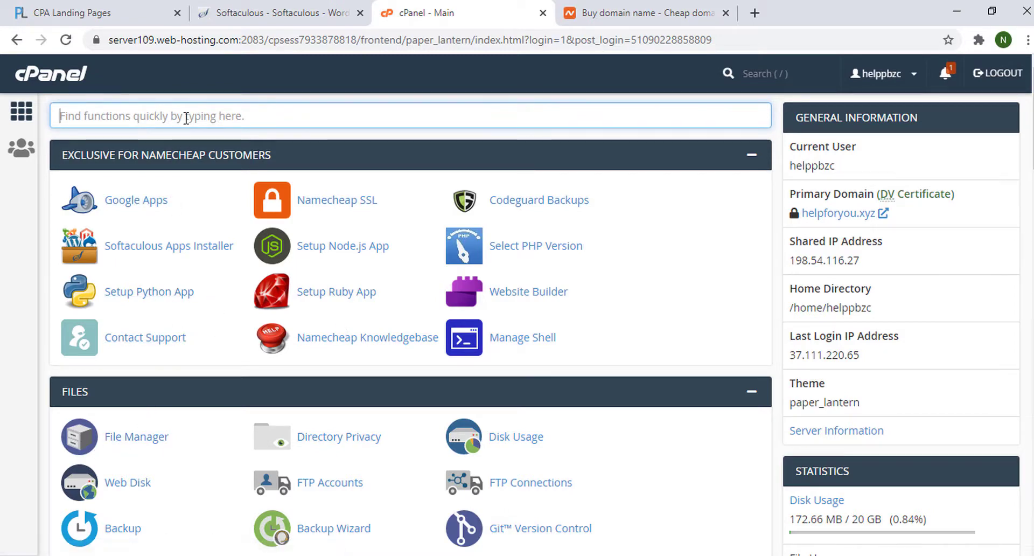
type("wo")
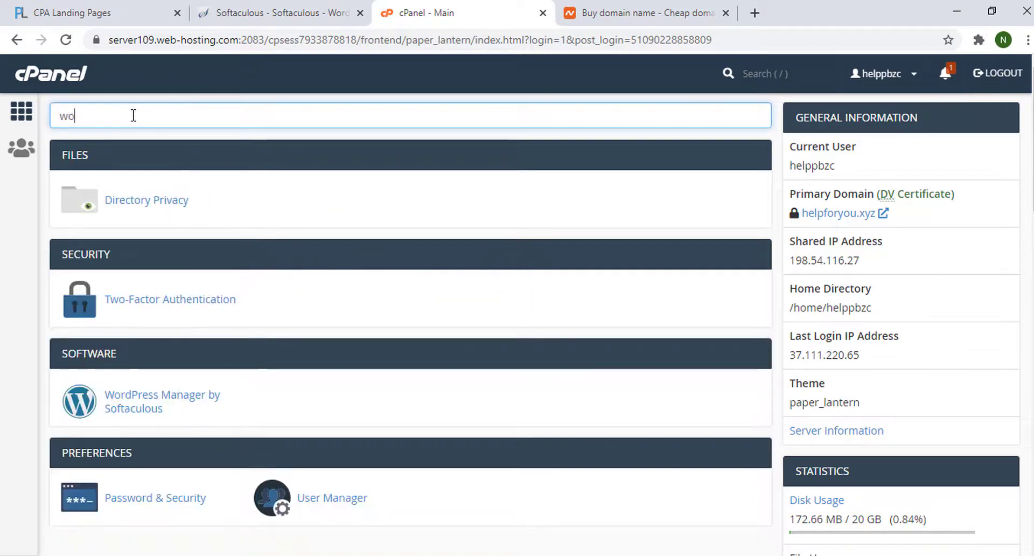
key("BackSpace")
key("BackSpace")
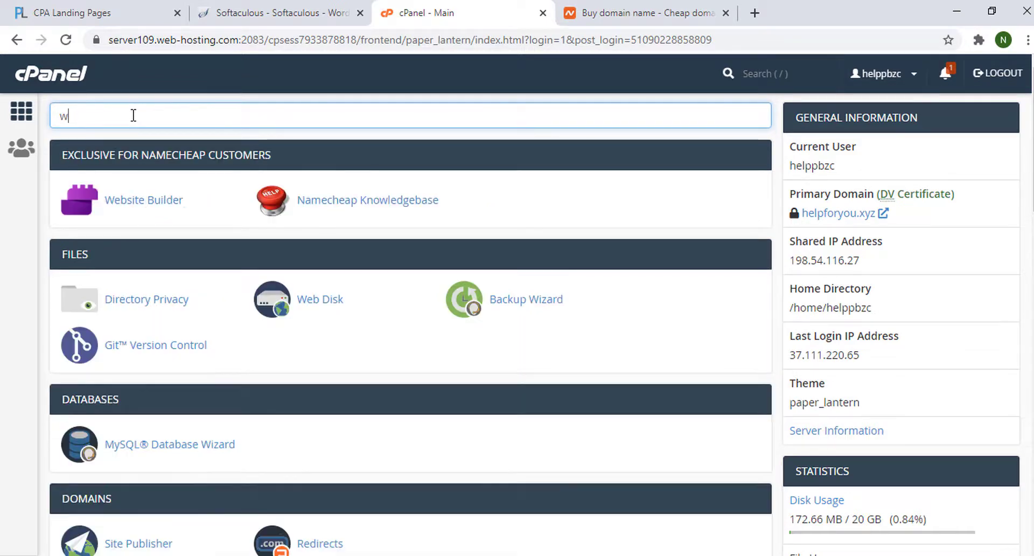
type("soft")
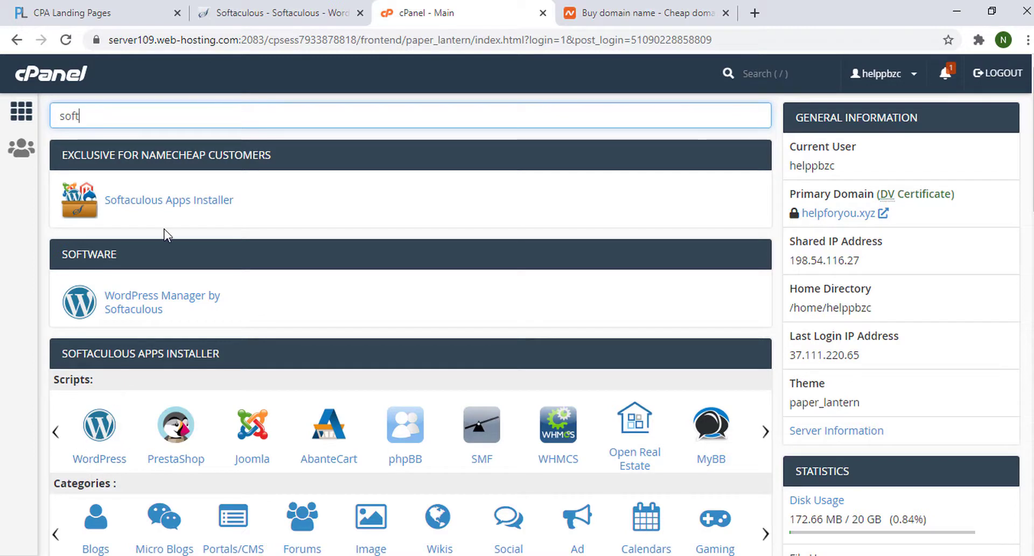
key("BackSpace")
key("BackSpace")
key("BackSpace")
key("BackSpace")
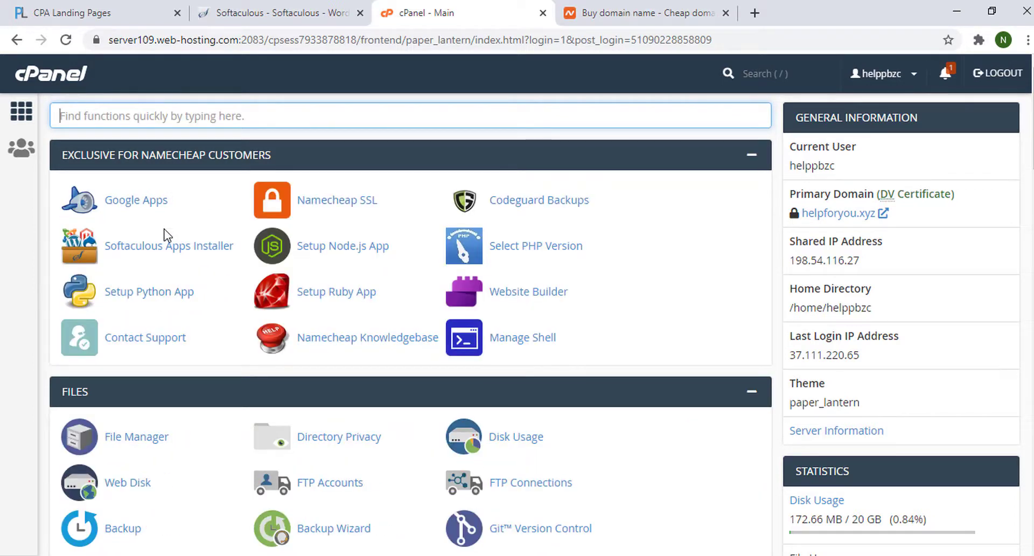
- Search the cPanel functions for "add" and clear the search
type("add")
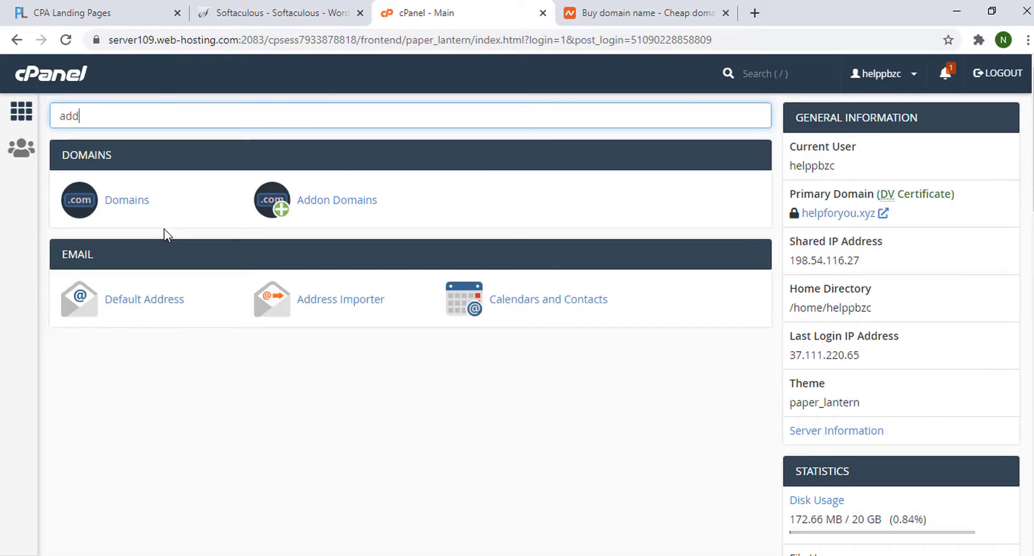
key("BackSpace")
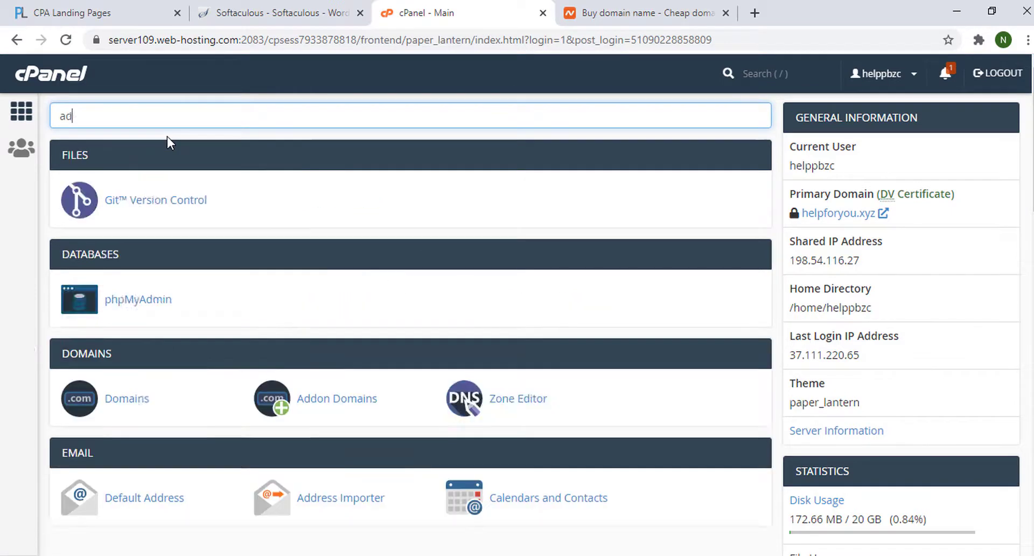
key("BackSpace")
key("BackSpace")
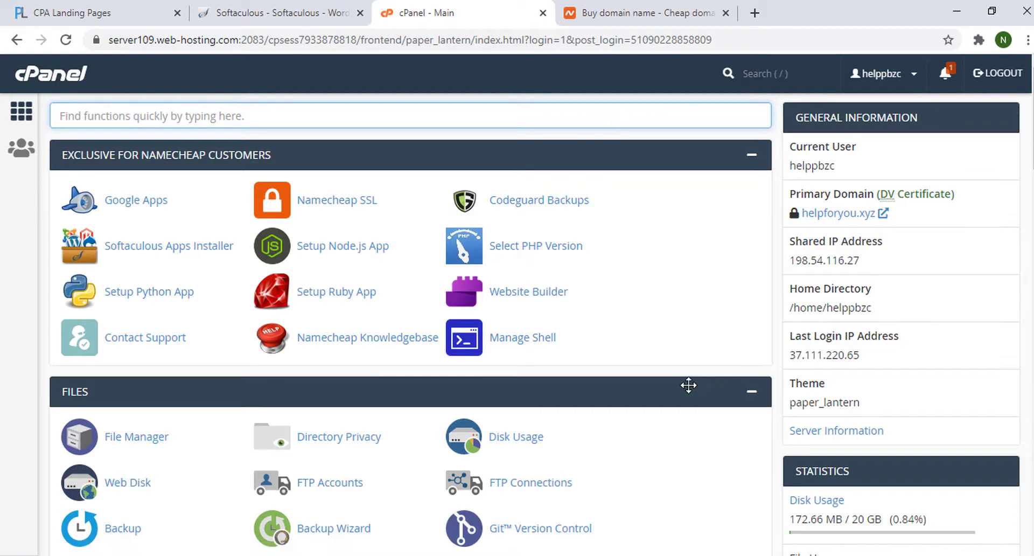
- Check the Addon Domains usage in the statistics, view the Addon Domains page and return to the cPanel main page
scroll(691, 388, "down", 10)
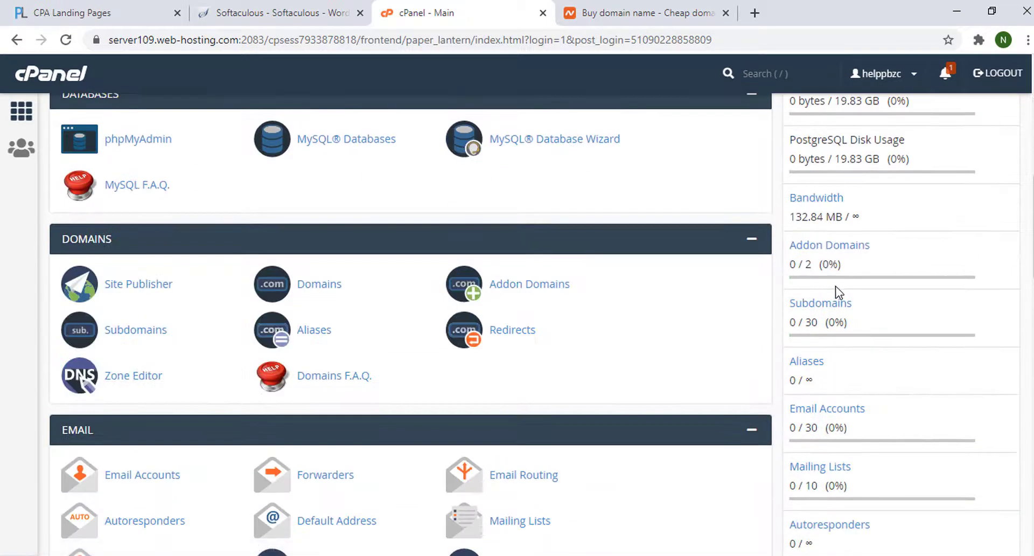
left_click_drag(850, 264, 795, 264)
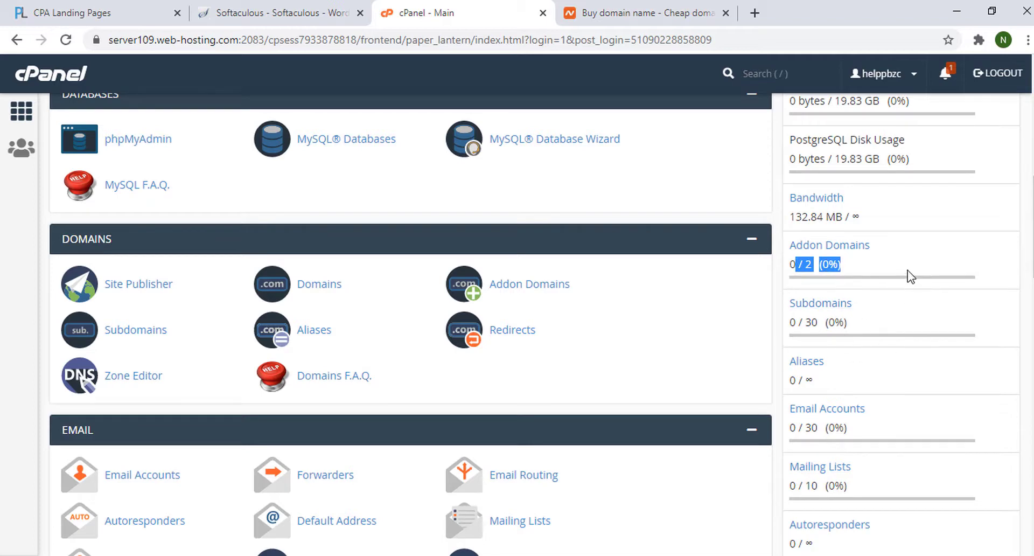
left_click(839, 246)
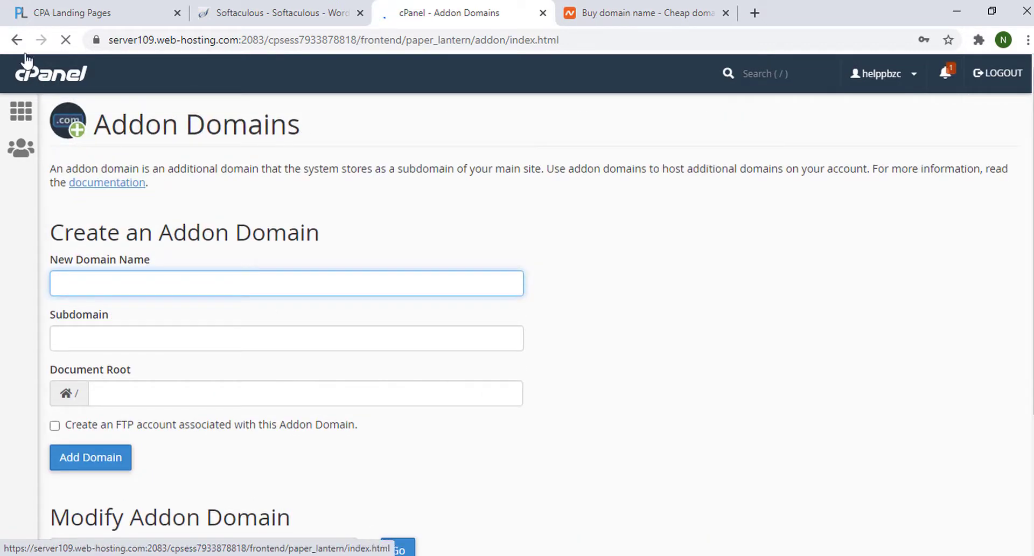
left_click(17, 40)
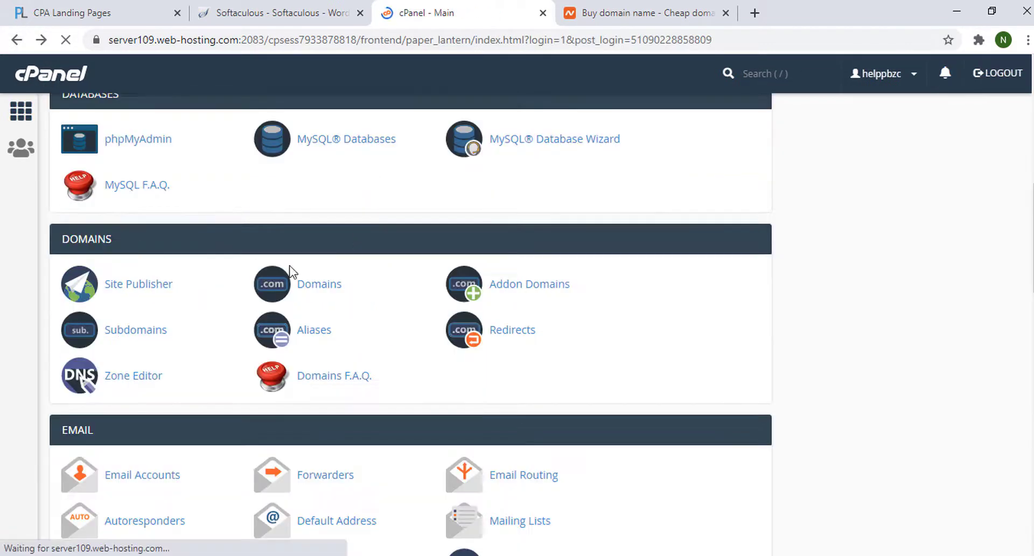
- Open the WordPress script from the Softaculous Apps Installer section of the cPanel main page
scroll(291, 270, "down", 20)
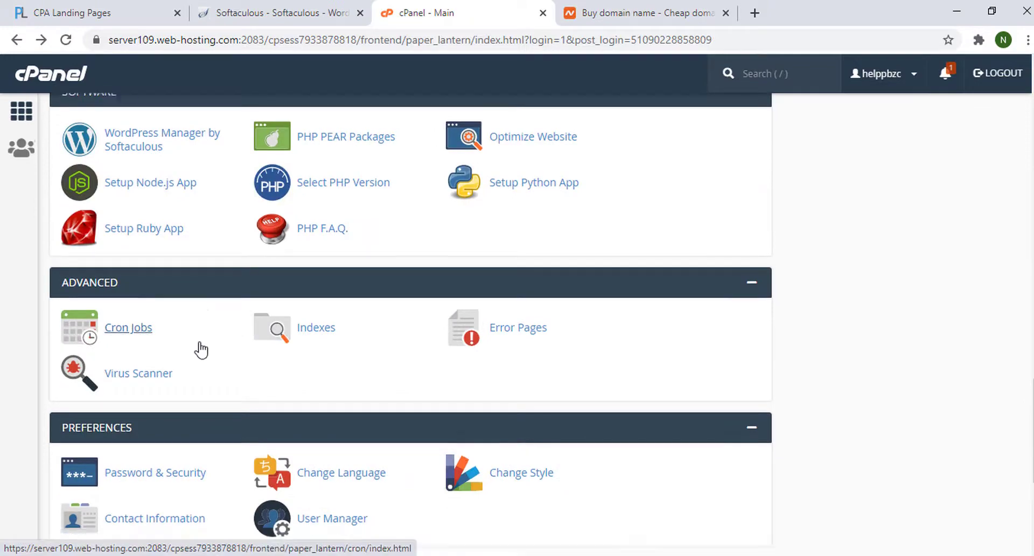
scroll(201, 348, "down", 5)
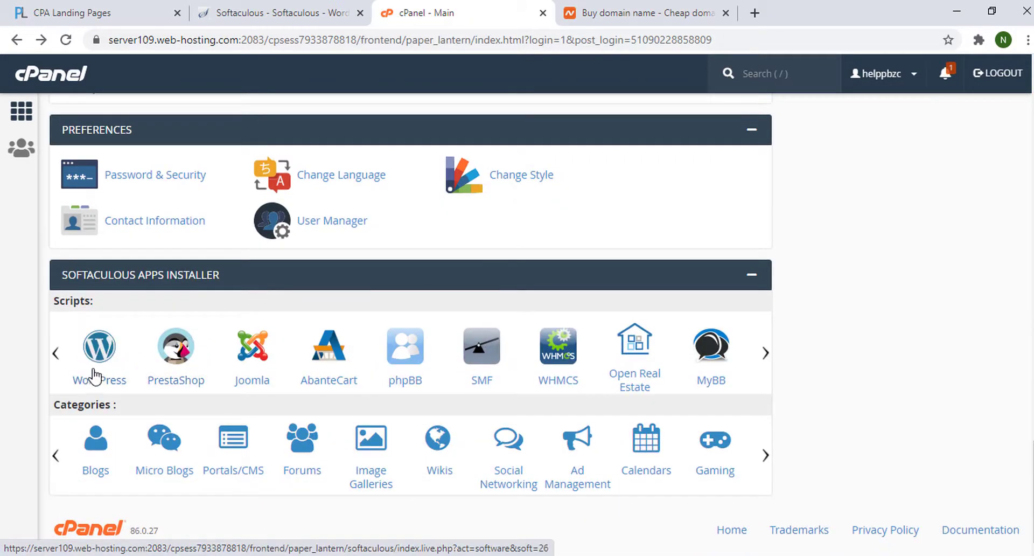
left_click(101, 360)
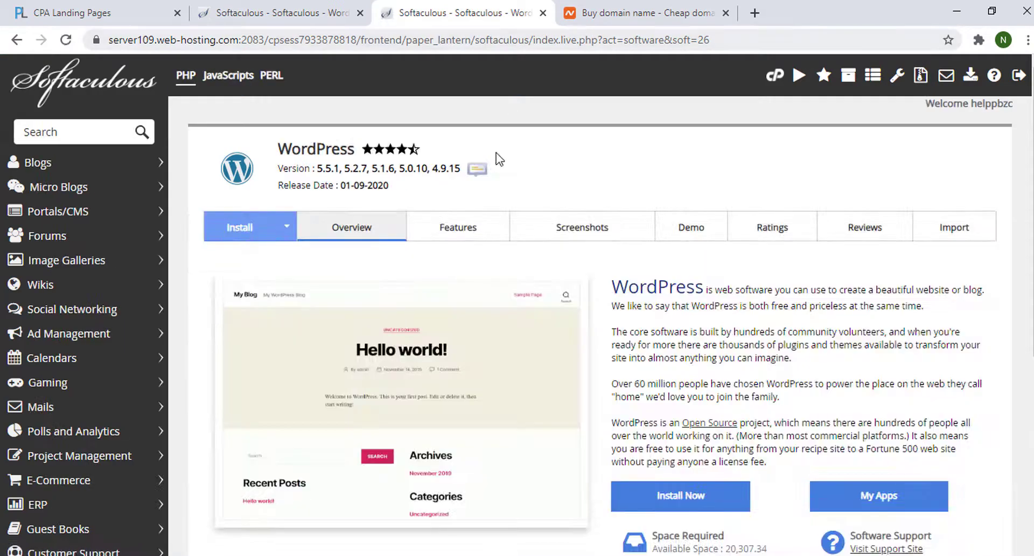
- Open the WordPress installation form from the script's overview page
scroll(474, 296, "down", 3)
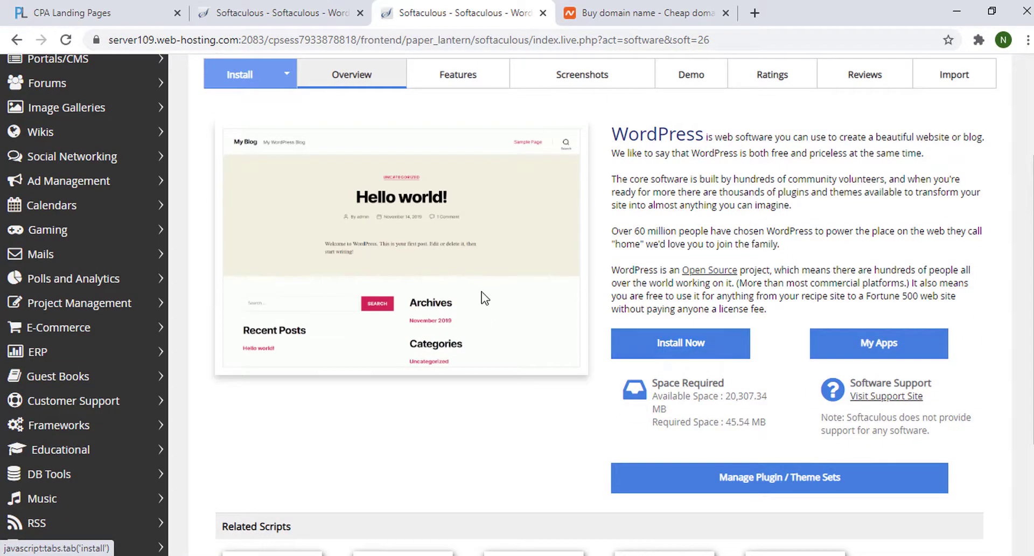
scroll(377, 258, "up", 2)
scroll(243, 224, "down", 5)
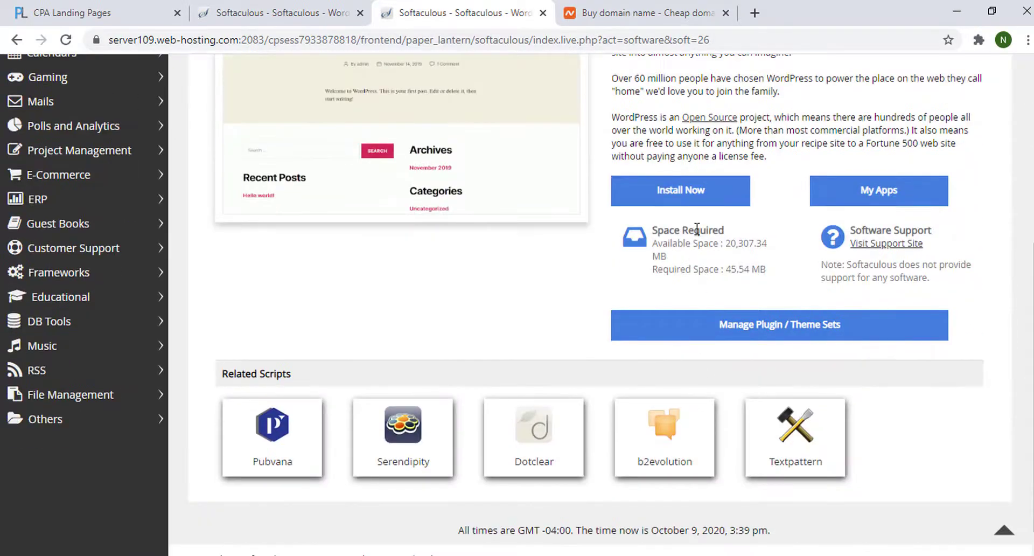
left_click(692, 192)
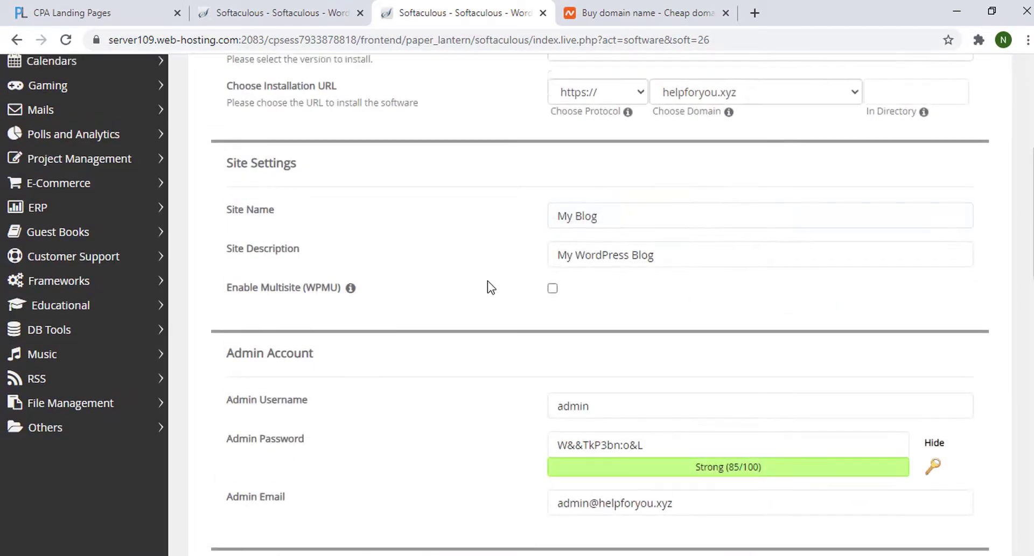
scroll(602, 172, "up", 6)
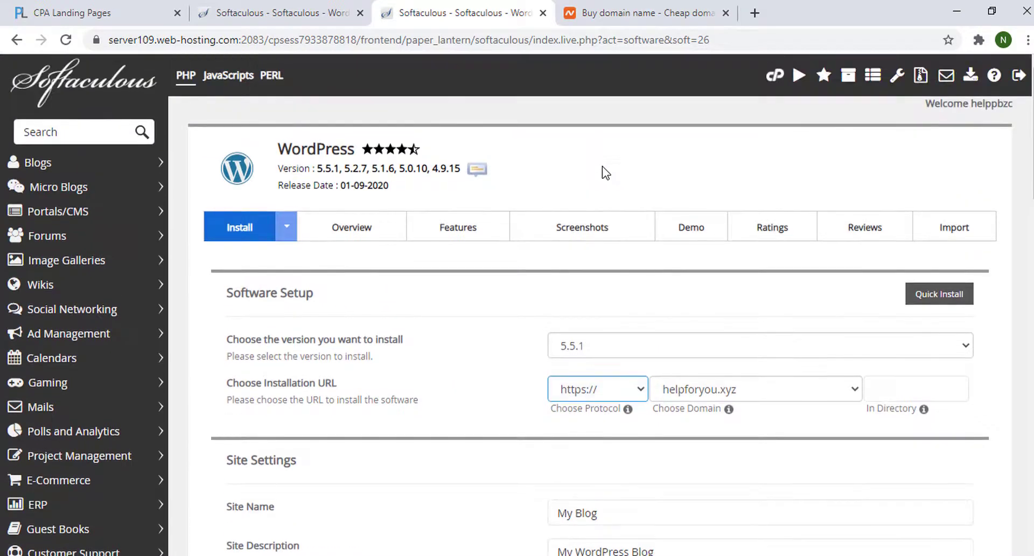
scroll(605, 172, "down", 2)
left_click(600, 269)
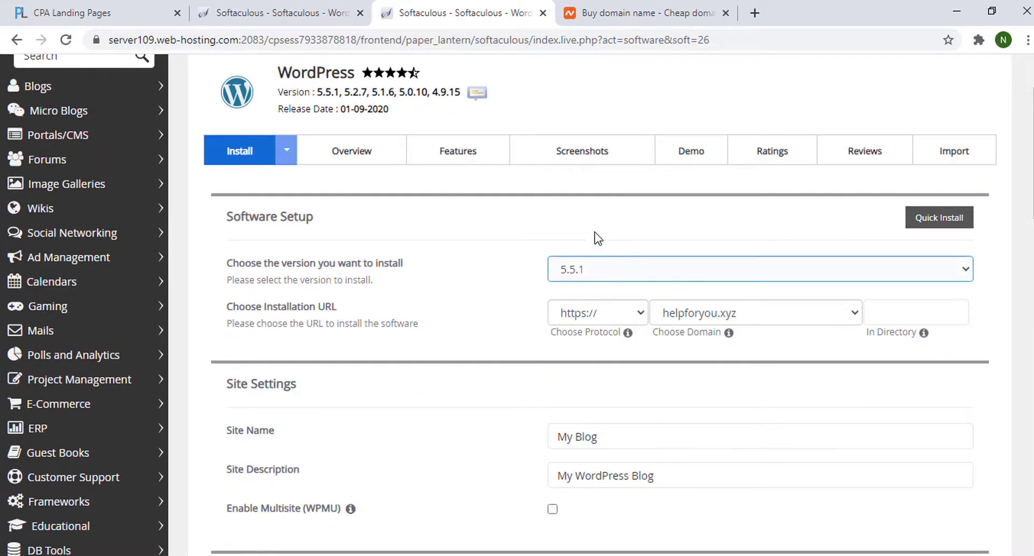
scroll(597, 237, "down", 2)
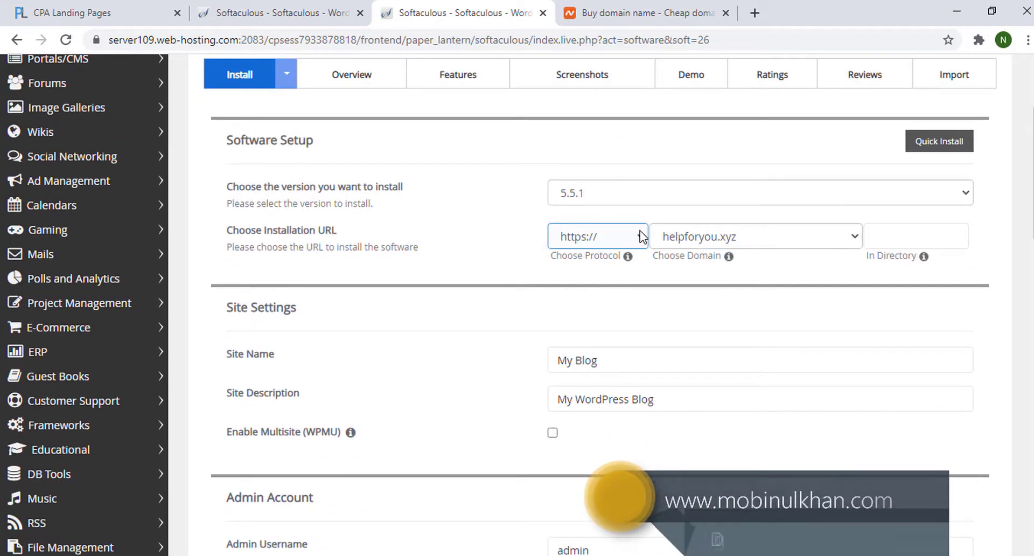
left_click(642, 237)
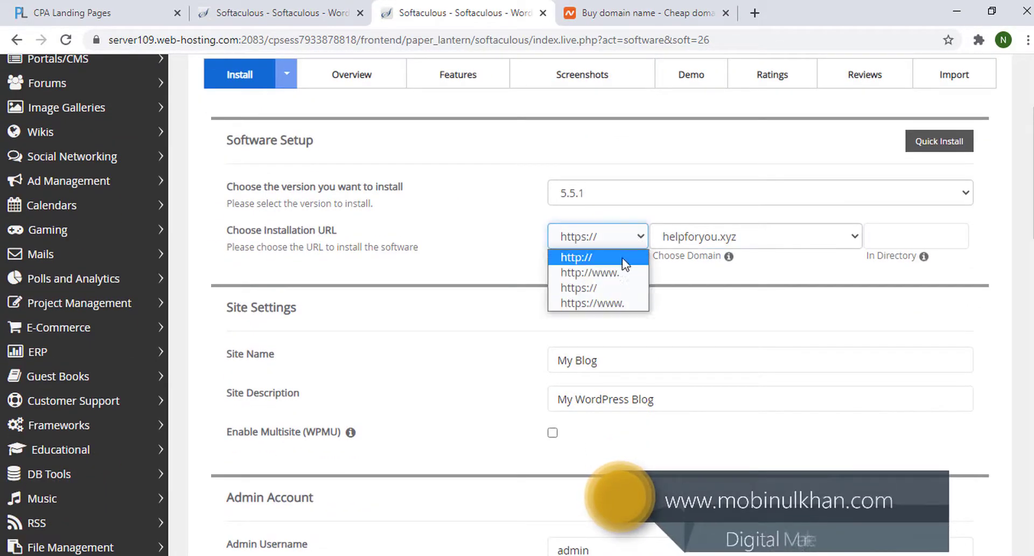
left_click(592, 289)
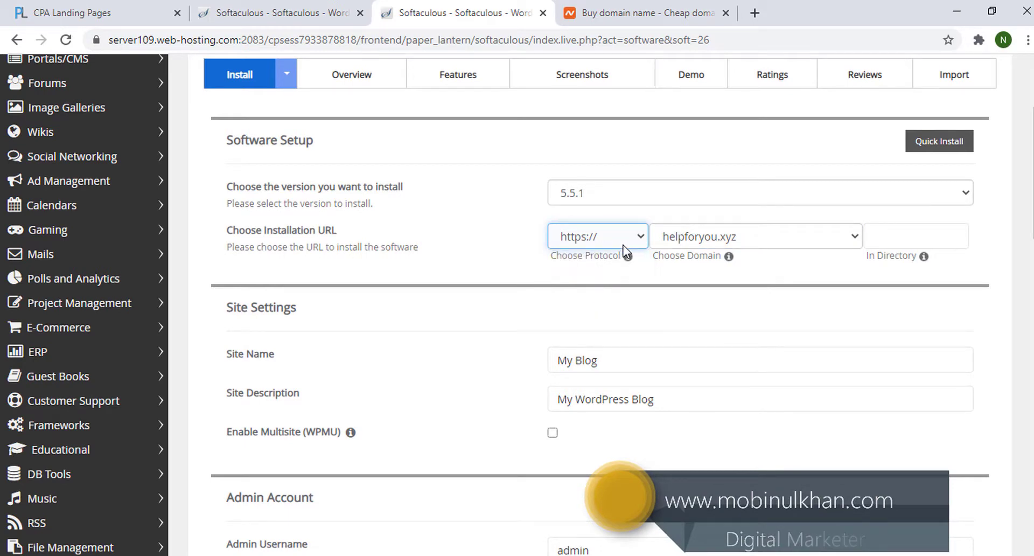
left_click(776, 245)
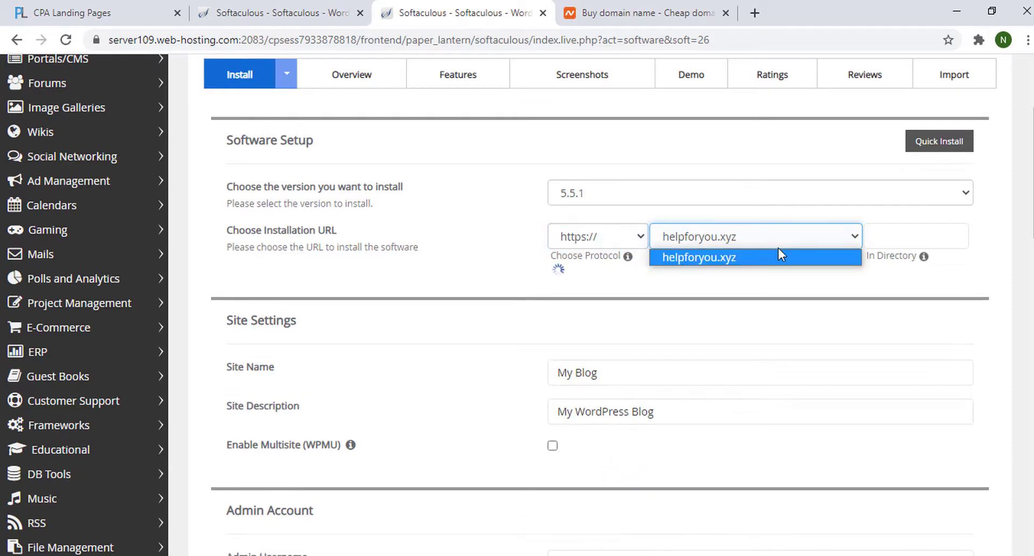
left_click(731, 257)
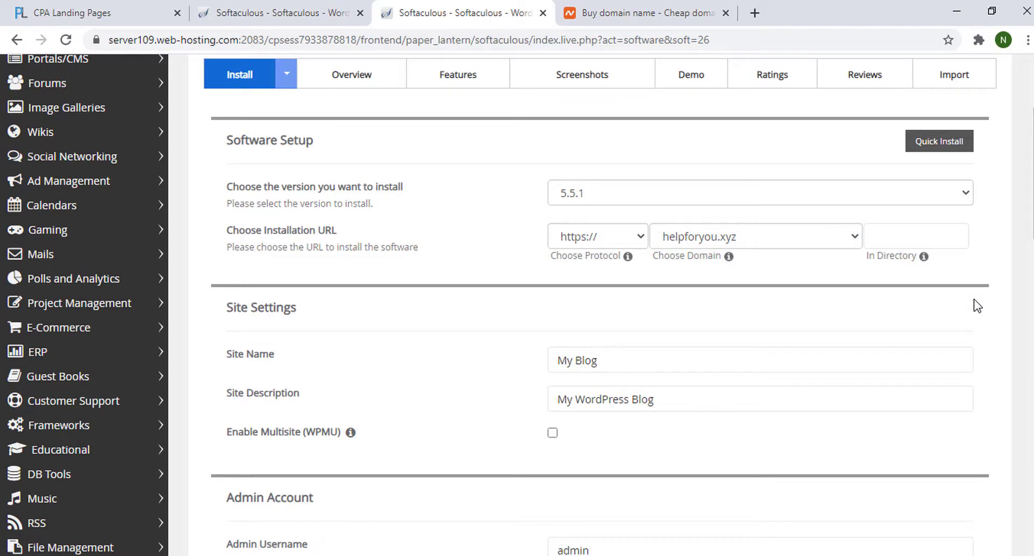
- Select helpforyou.xyz as the installation domain and set the site name to "Make Money Online"
left_click(783, 243)
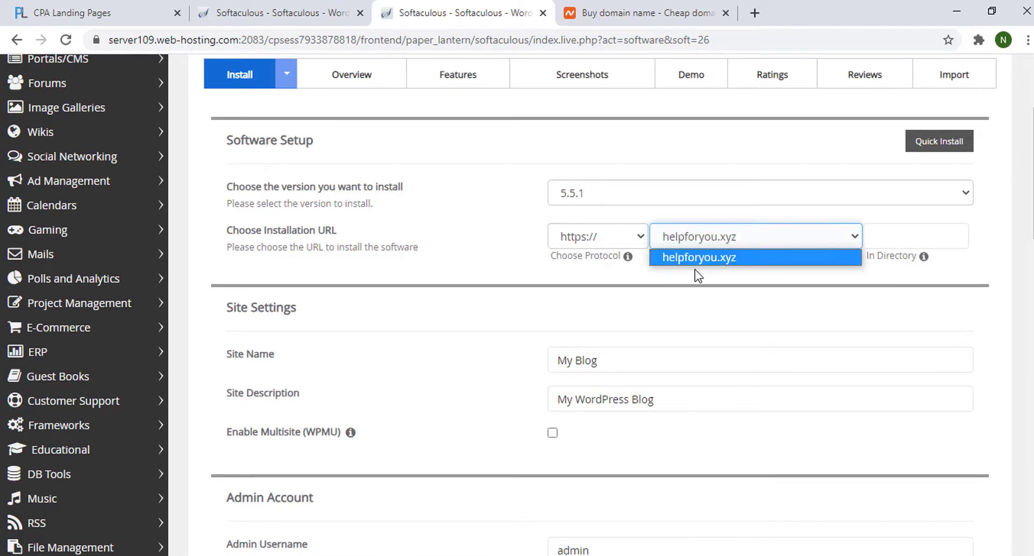
left_click(738, 262)
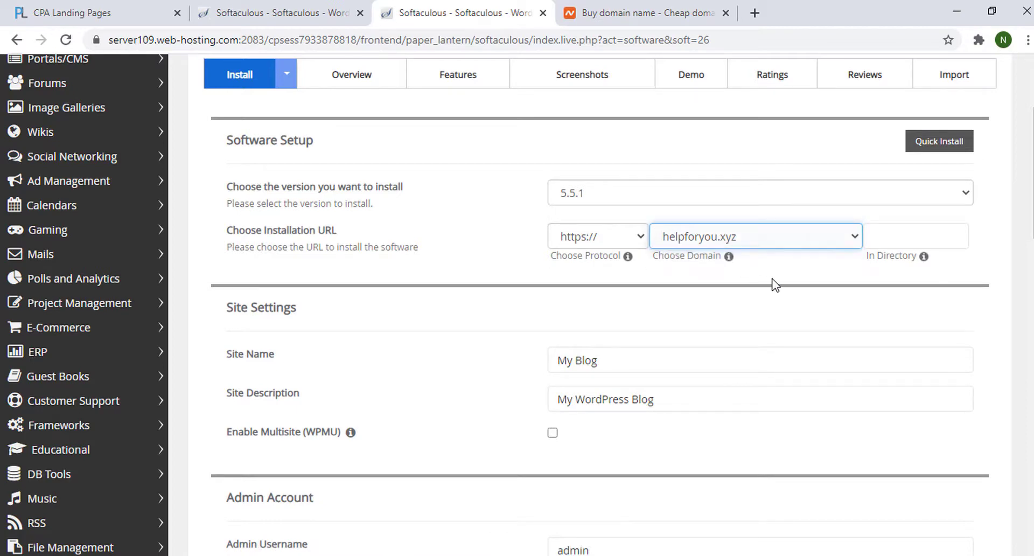
scroll(515, 330, "down", 1)
left_click(607, 286)
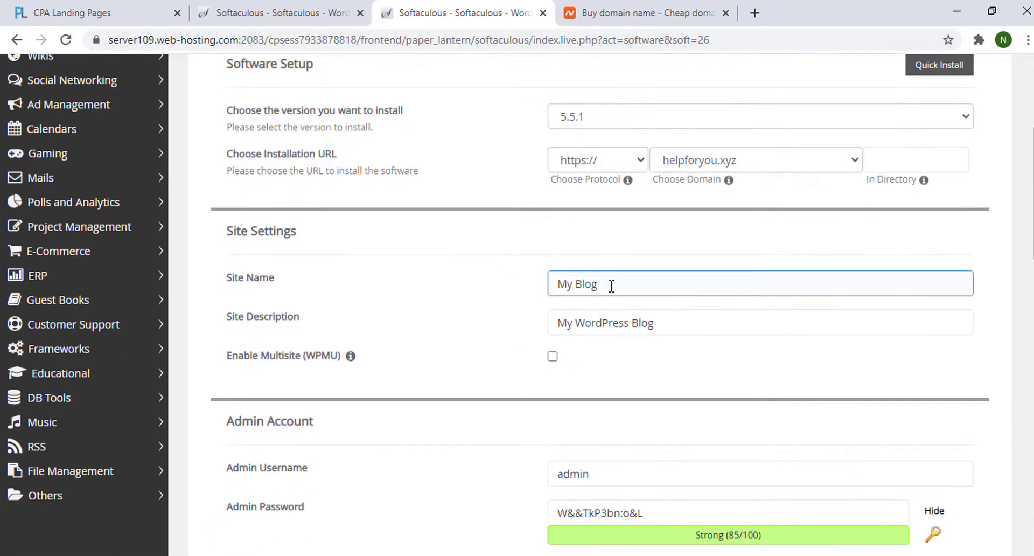
left_click_drag(606, 286, 532, 294)
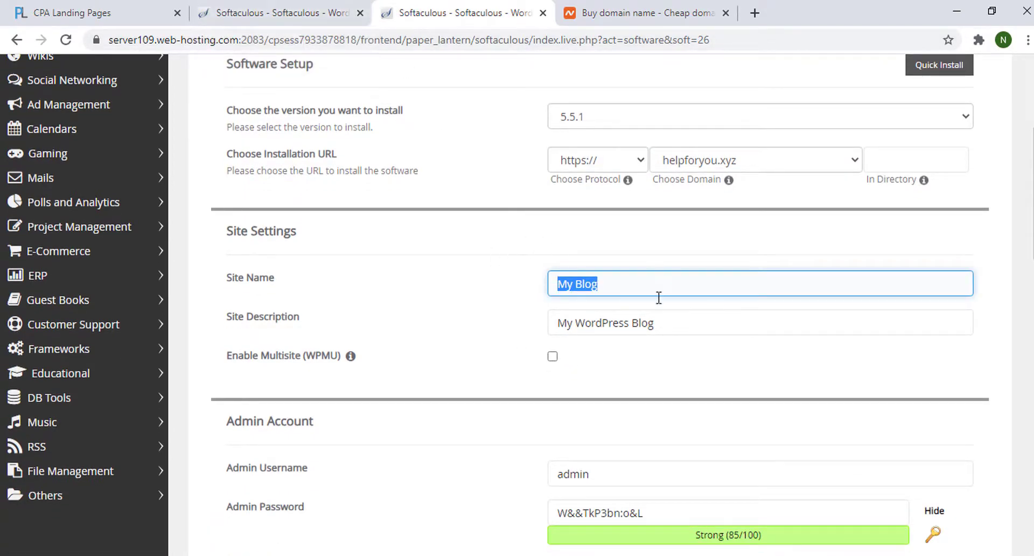
type("M")
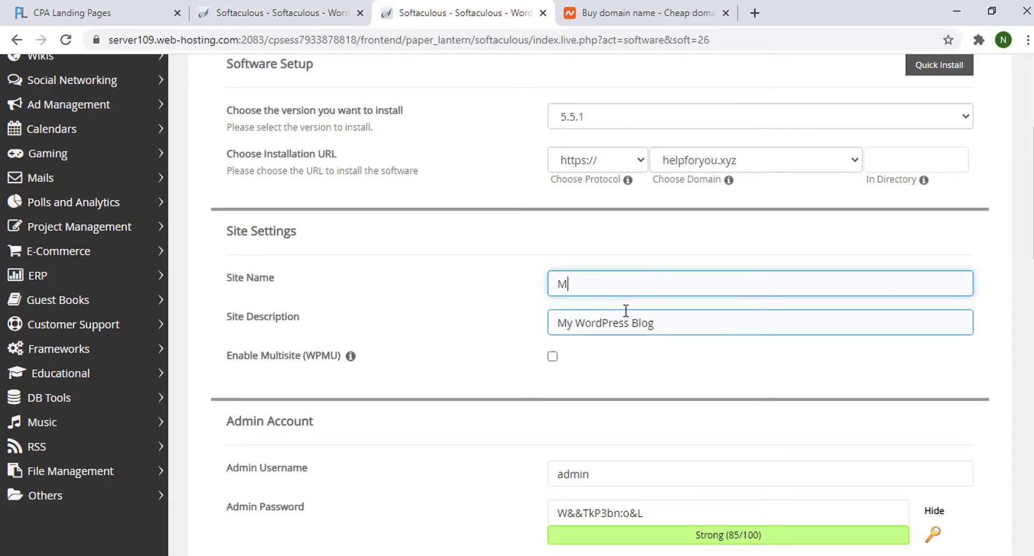
type("ake Money Online")
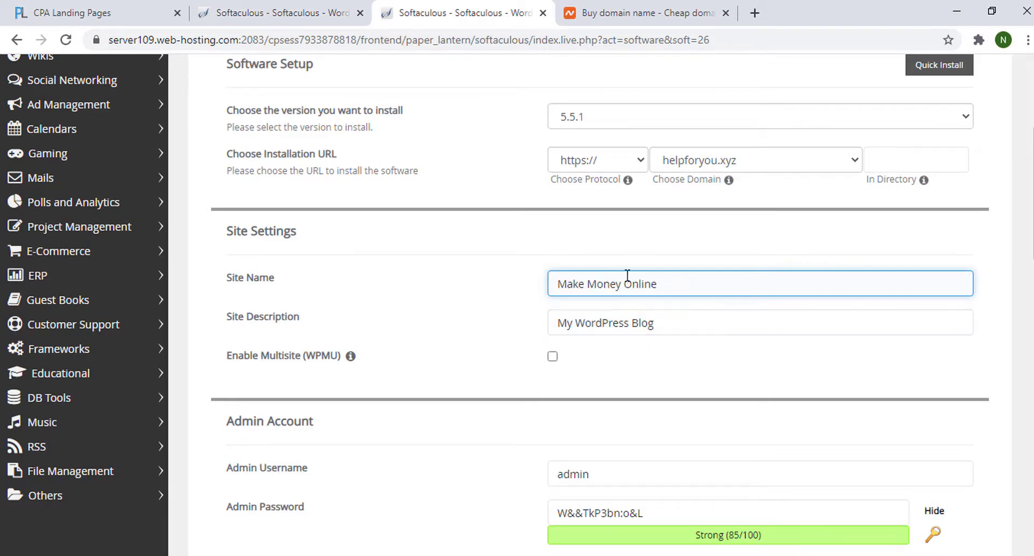
- Set the site description to "Make $100 per Day by Selling Things Online. You can also make easy money by selling things online"
left_click(634, 231)
triple_click(685, 317)
type("Make $100 per Day by Selling Things Online. You can also make easy money by selling things online")
left_click(784, 257)
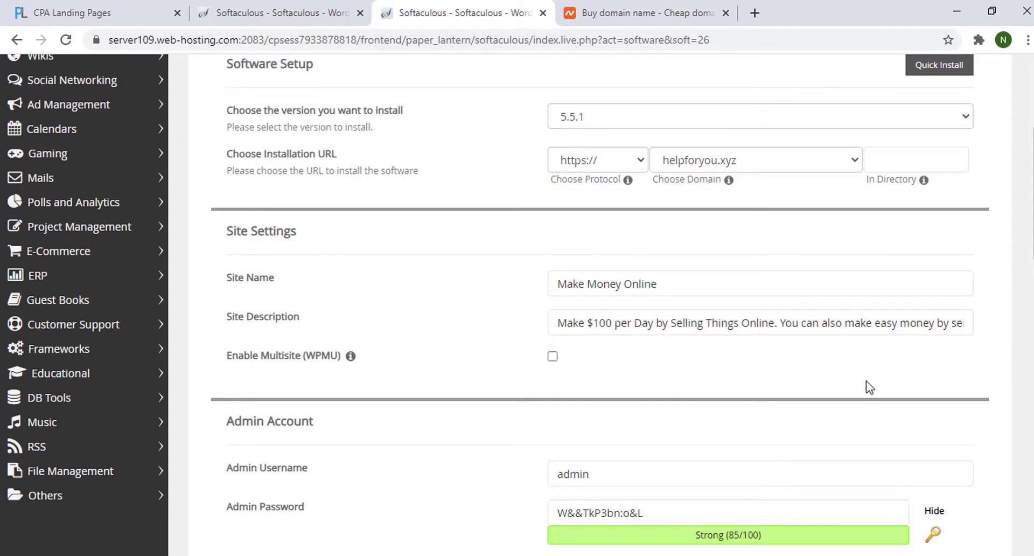
- Examine the prefilled username and generated password of the admin account, toggling the password's visibility
scroll(653, 348, "down", 3)
scroll(612, 301, "down", 2)
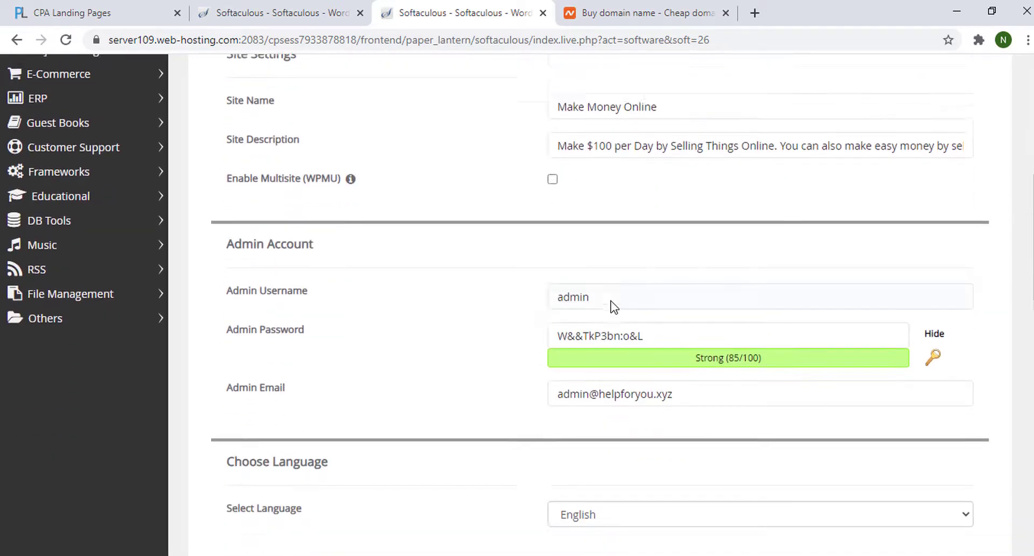
left_click(613, 237)
key("ctrl+a")
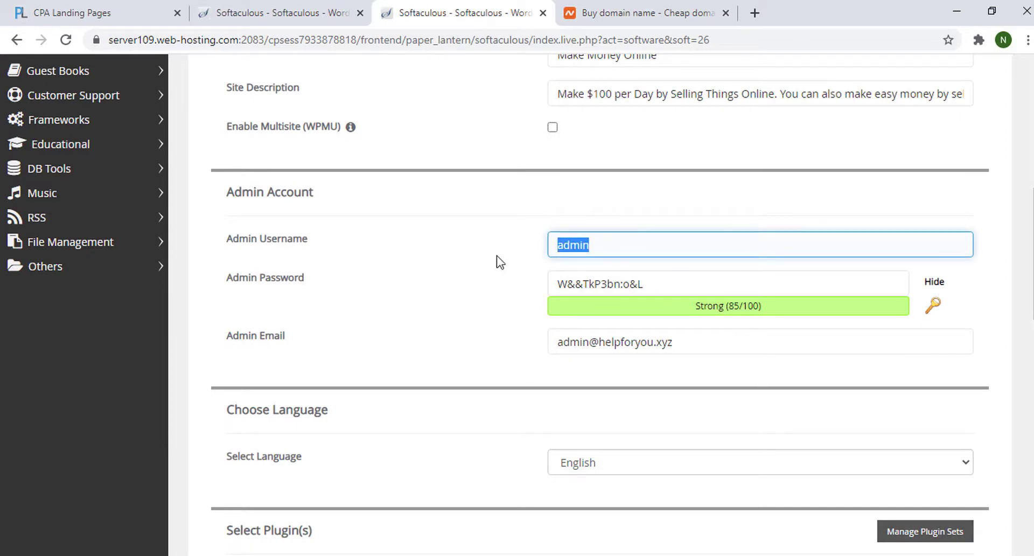
left_click(611, 240)
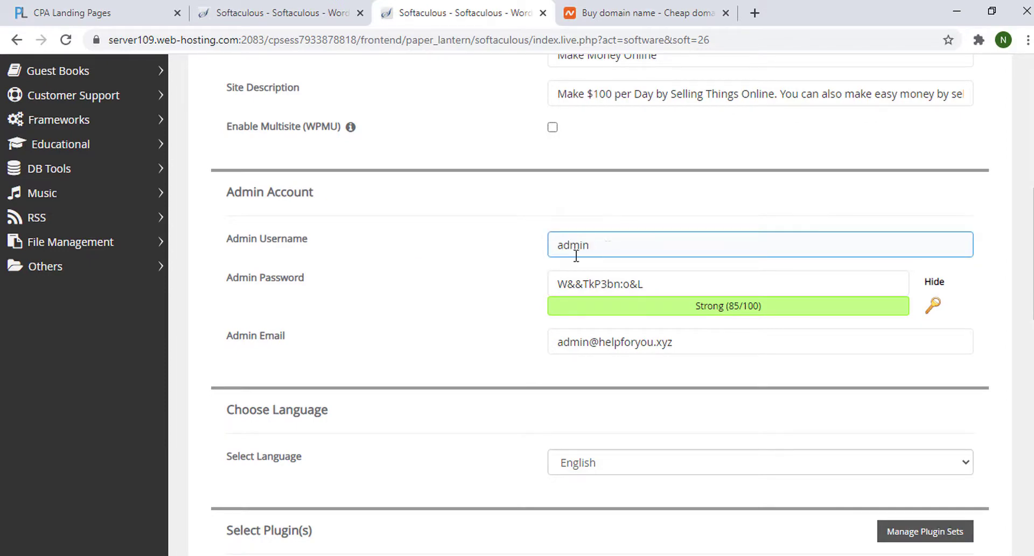
left_click(487, 265)
left_click(614, 289)
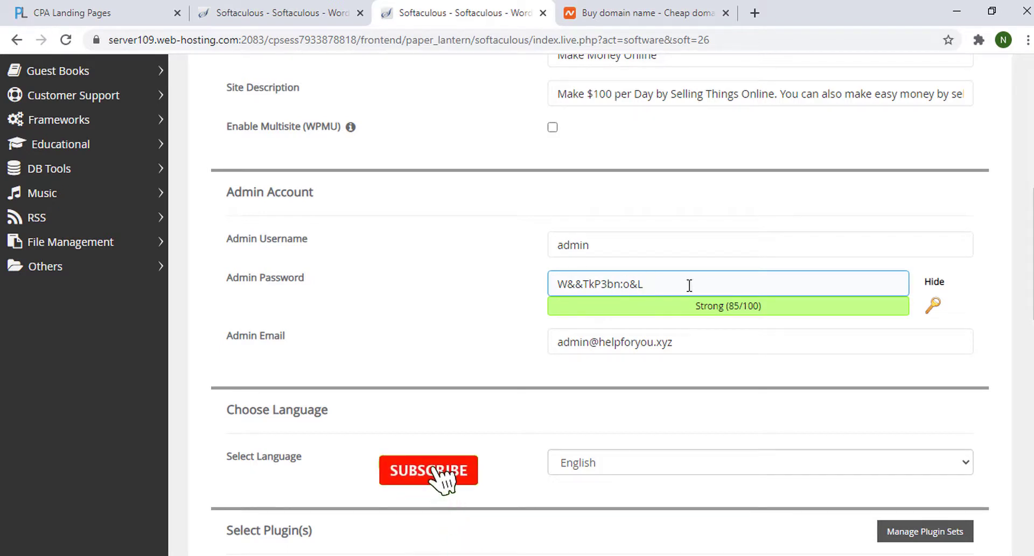
left_click(921, 287)
left_click(921, 287)
left_click(644, 285)
left_click(931, 285)
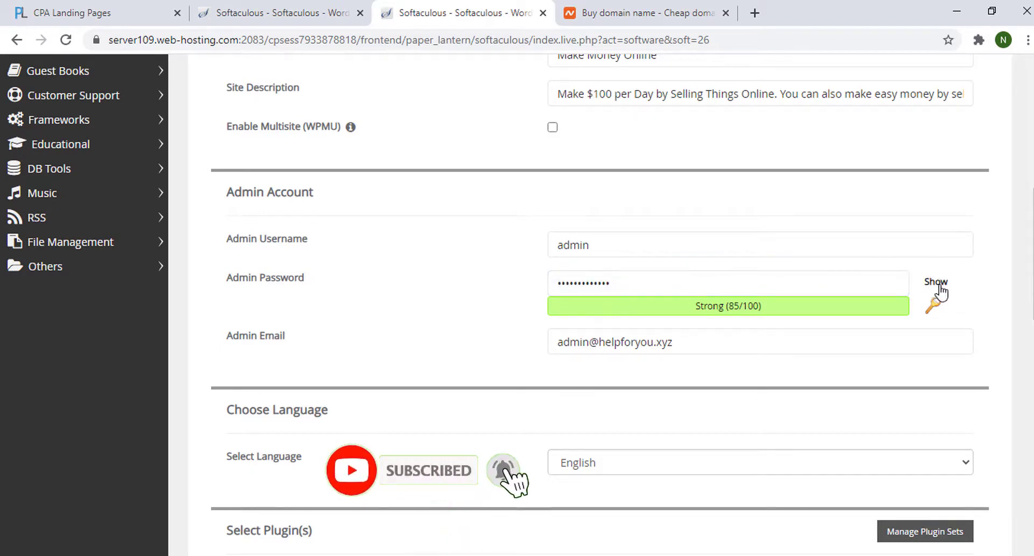
- Clear the generated admin password and enter the chosen account password in its place
left_click(664, 283)
left_click_drag(664, 282, 508, 288)
left_click(591, 282)
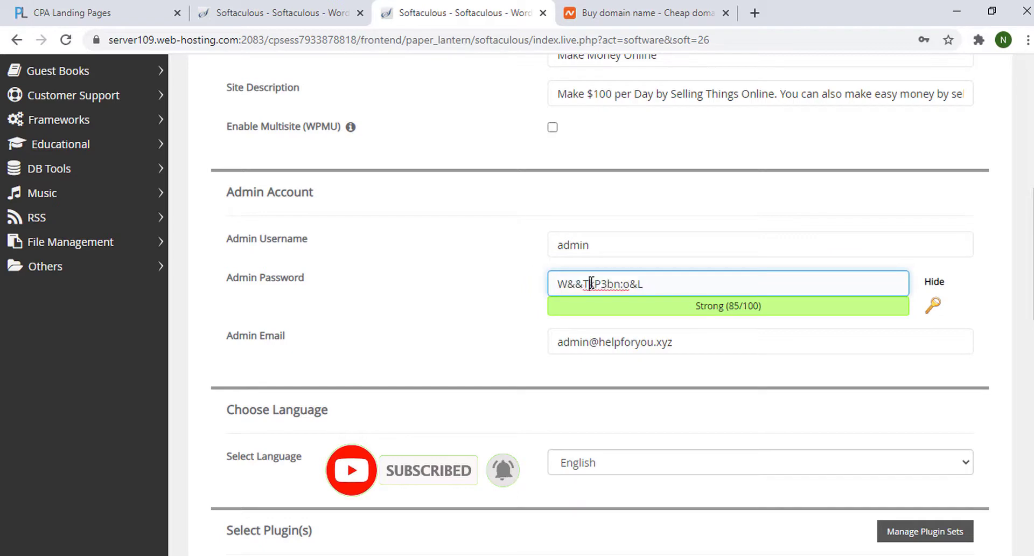
key("ctrl+a")
key("BackSpace")
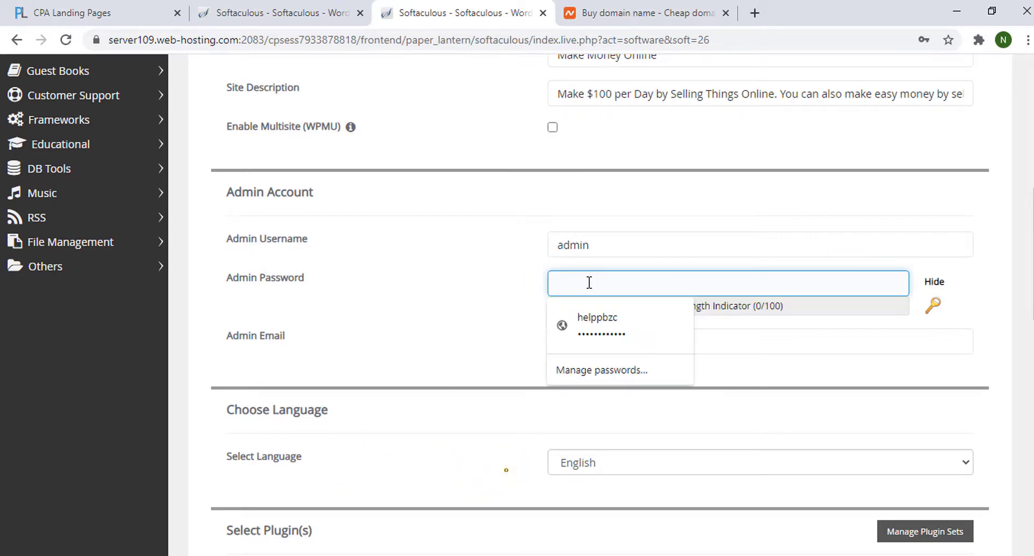
left_click(502, 245)
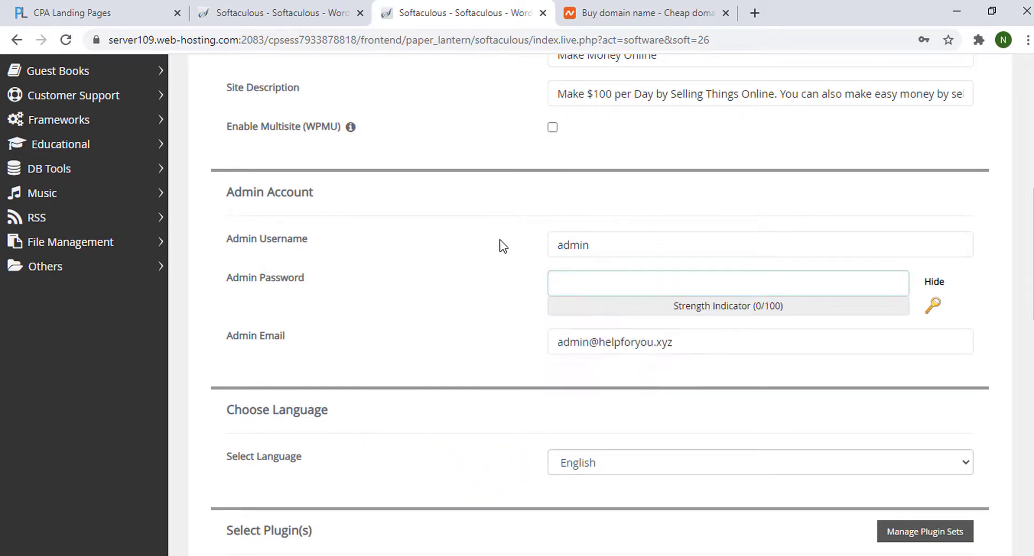
left_click(576, 283)
key("Escape")
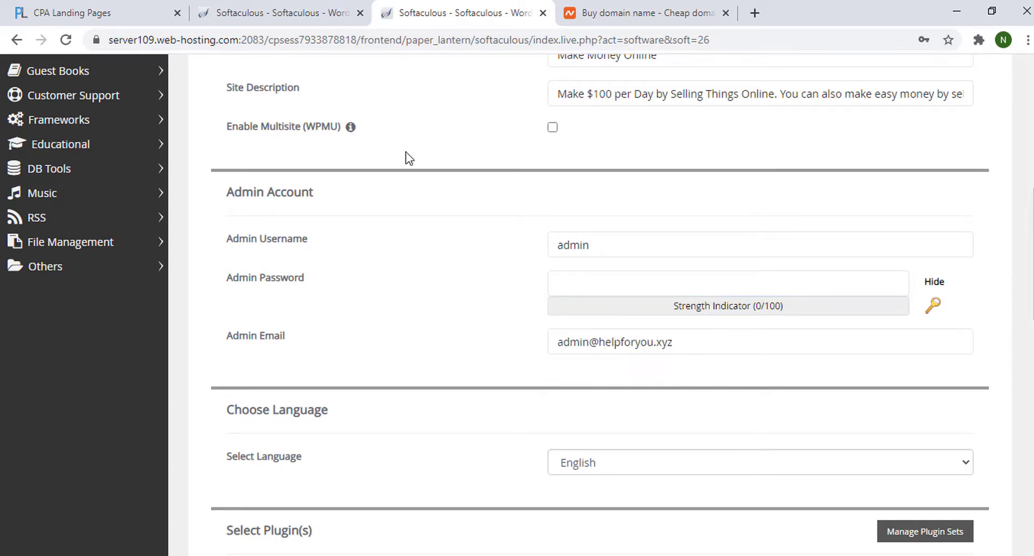
key("ctrl+v")
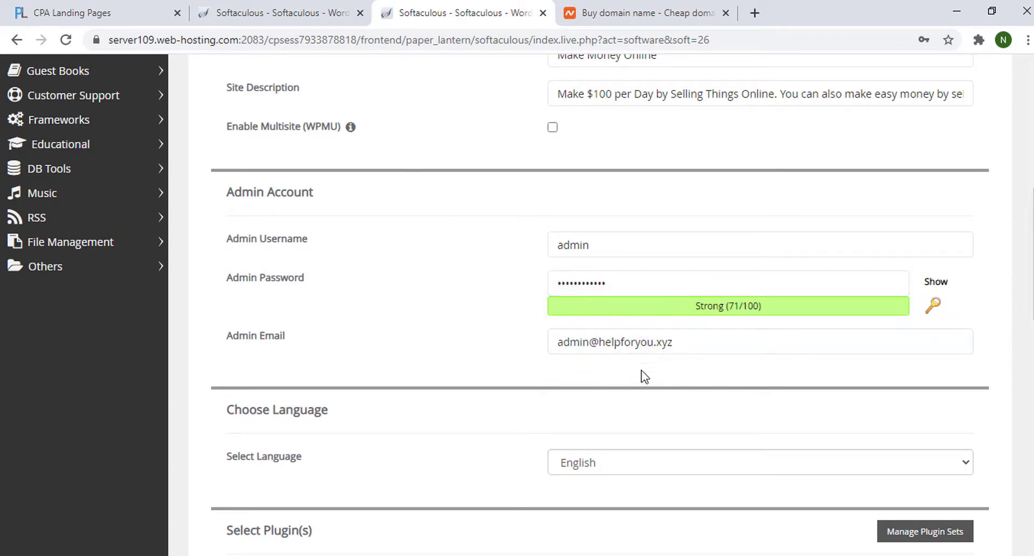
left_click(595, 278)
- Replace the default admin email with the site owner's own e-mail address
scroll(454, 316, "down", 2)
triple_click(617, 270)
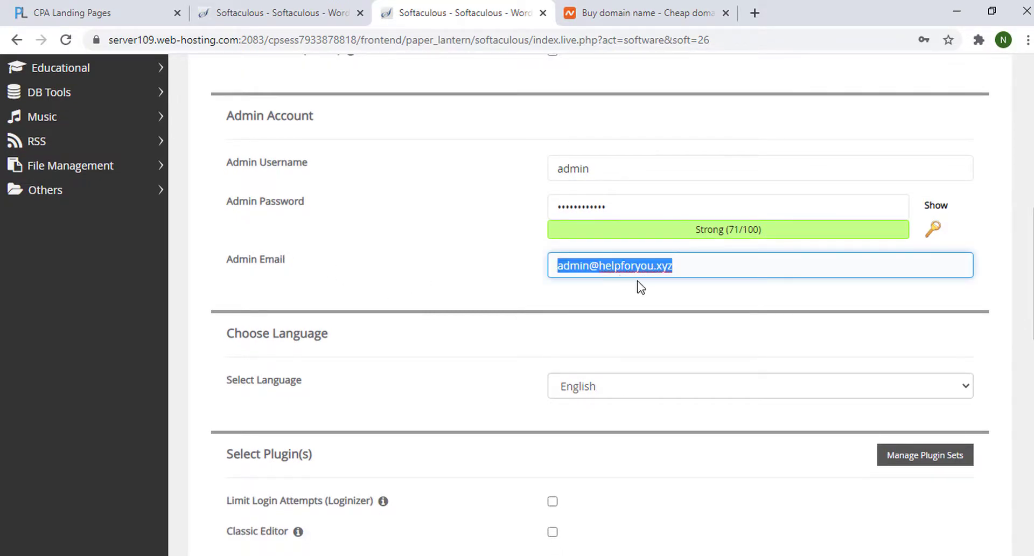
type("so")
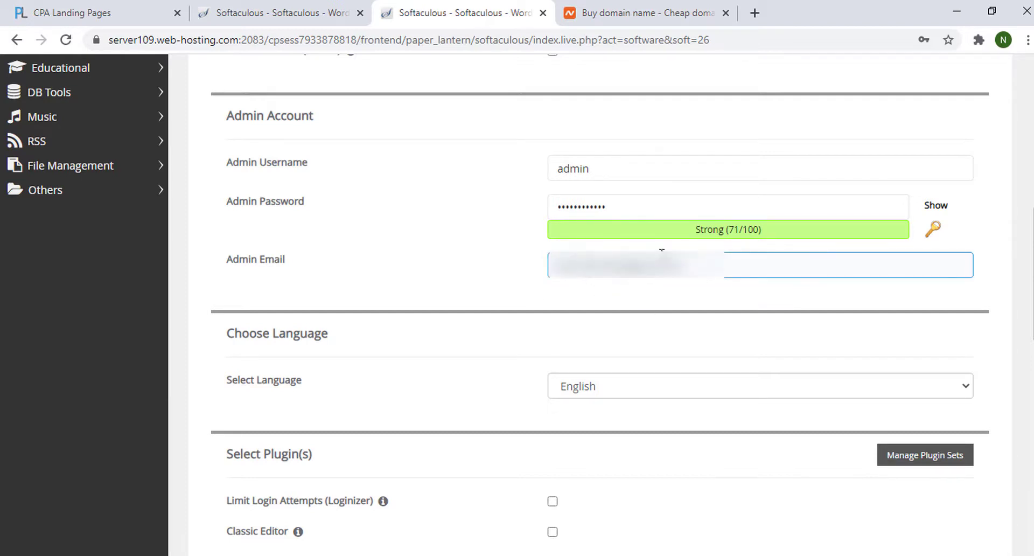
left_click(552, 295)
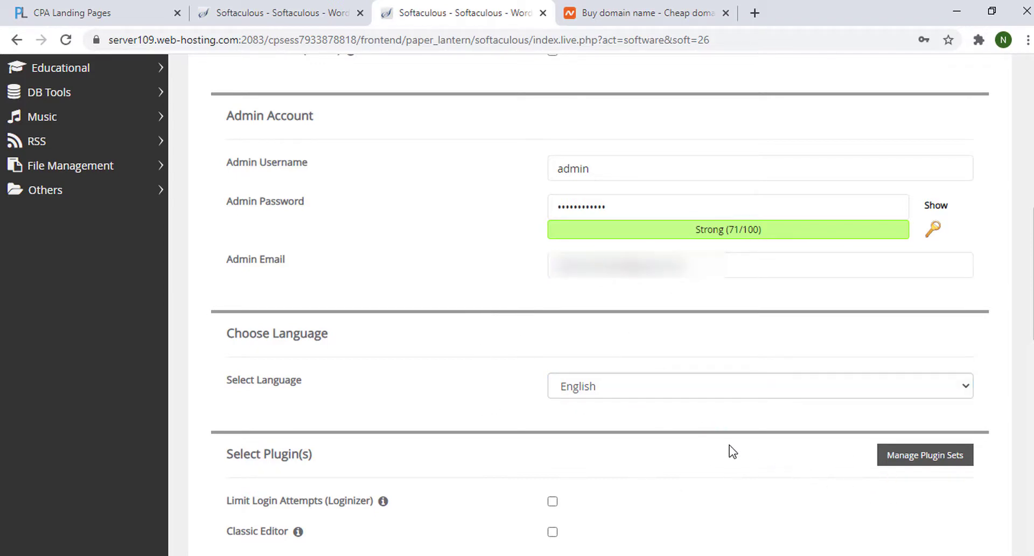
- Start the WordPress installation with the installation details email left blank, and dismiss the browser's offer to save the password
scroll(729, 444, "down", 10)
scroll(592, 277, "down", 4)
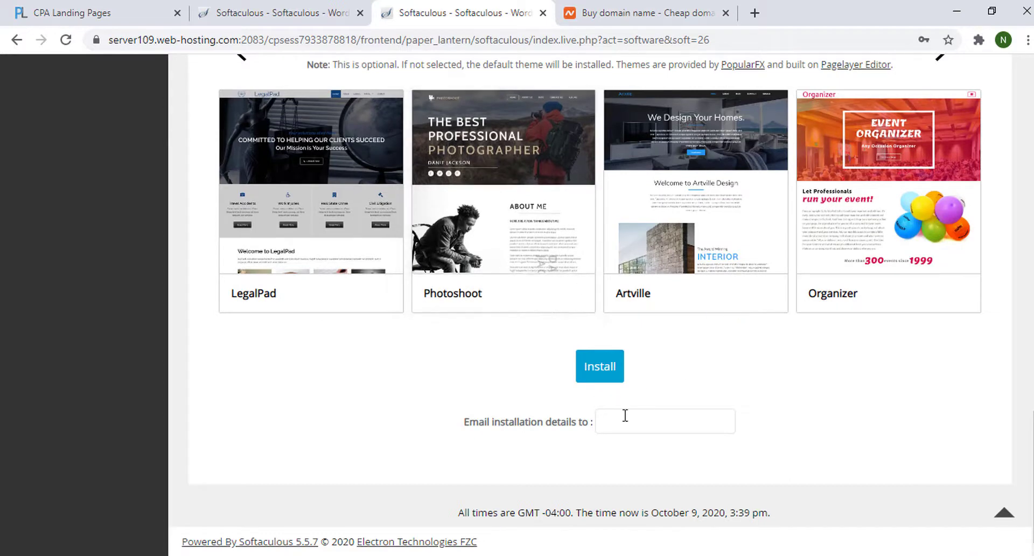
left_click(607, 425)
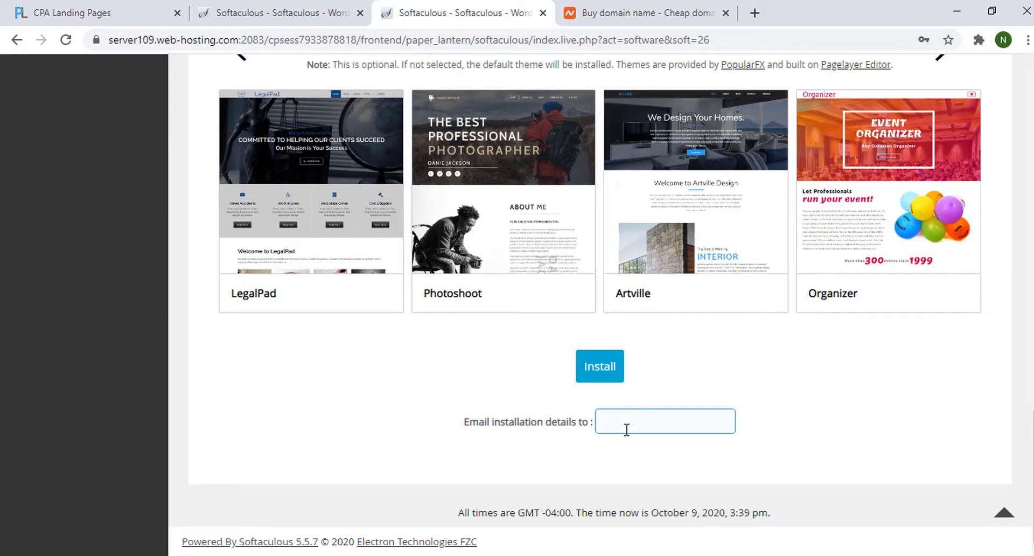
left_click(597, 377)
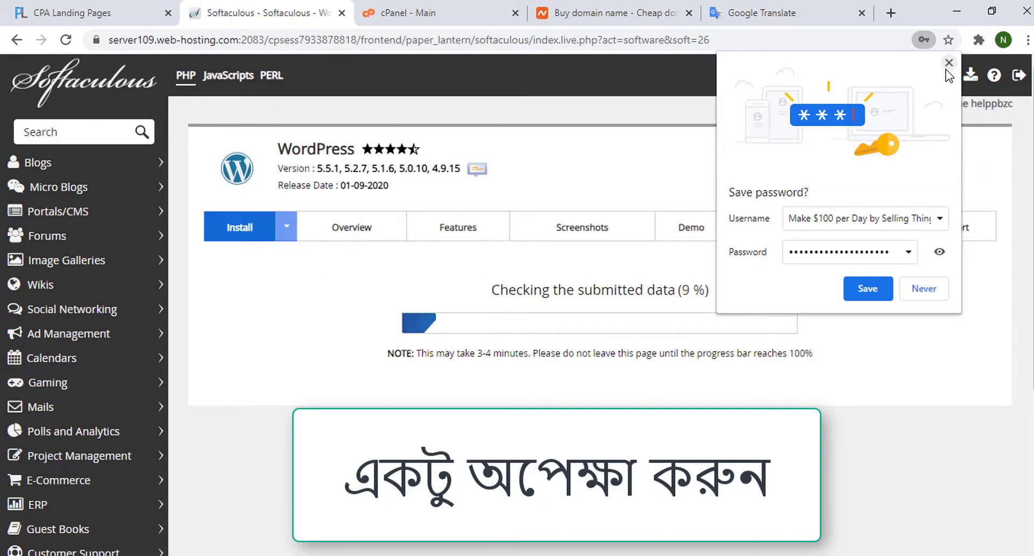
left_click(948, 62)
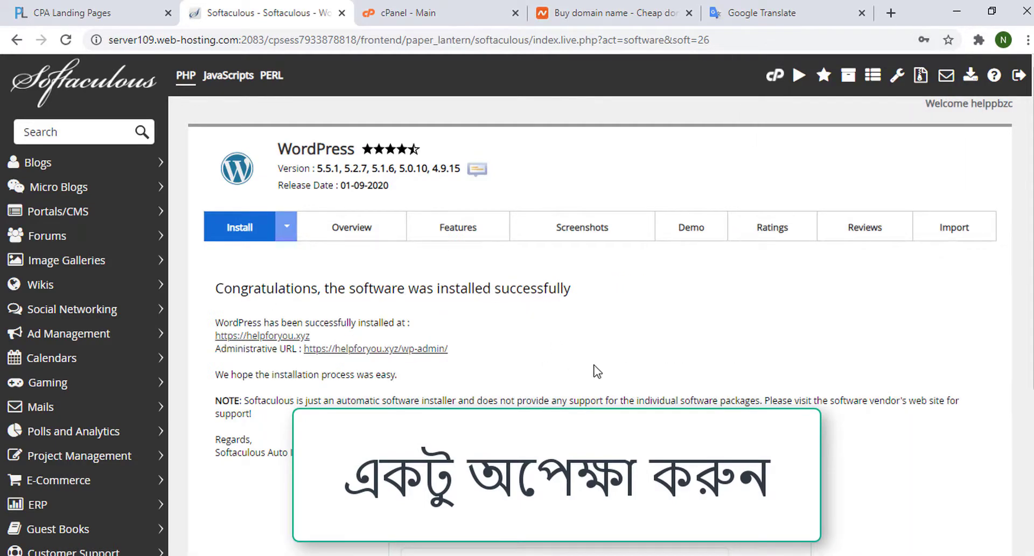
- Examine the installation result page with the site and administrative URLs
scroll(595, 369, "down", 5)
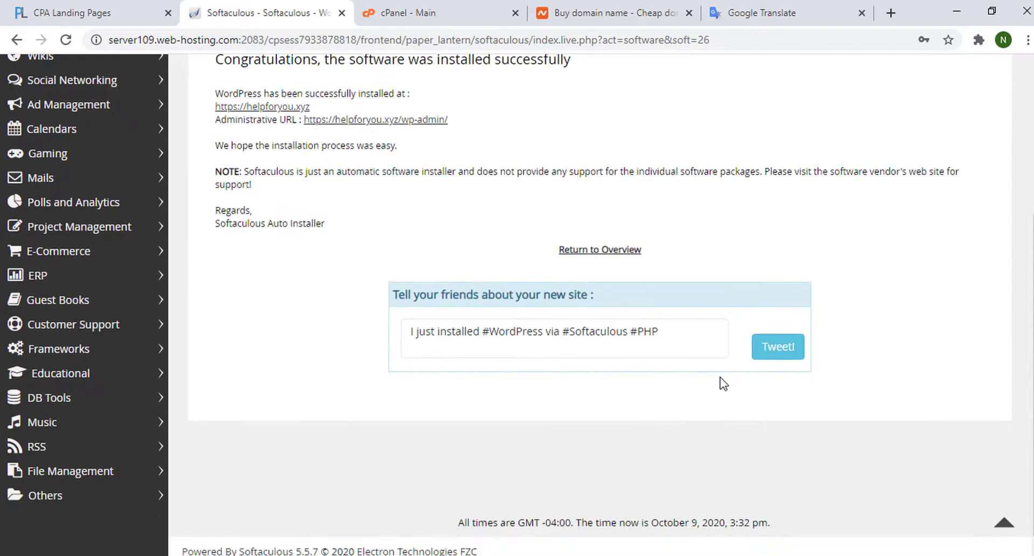
scroll(401, 380, "up", 5)
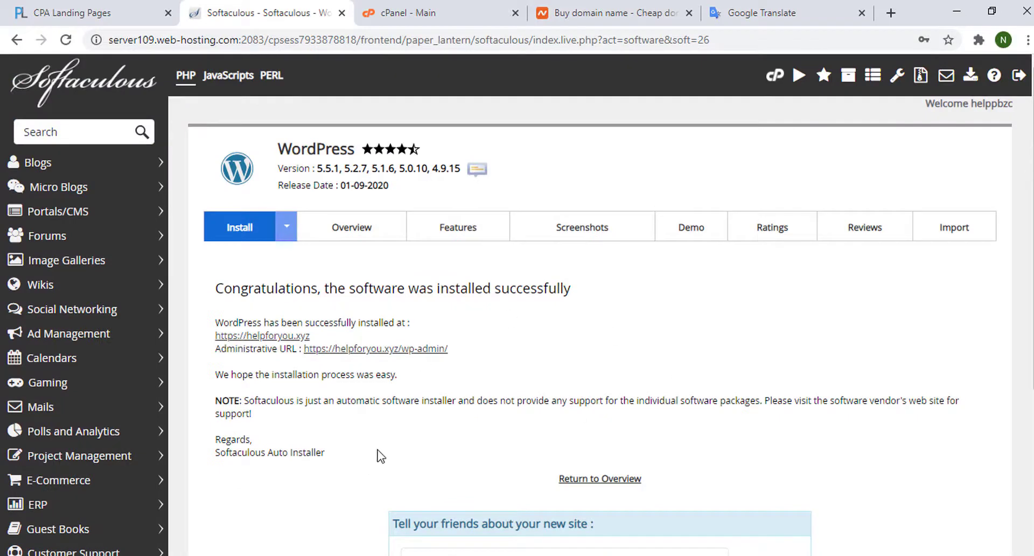
left_click_drag(225, 291, 628, 317)
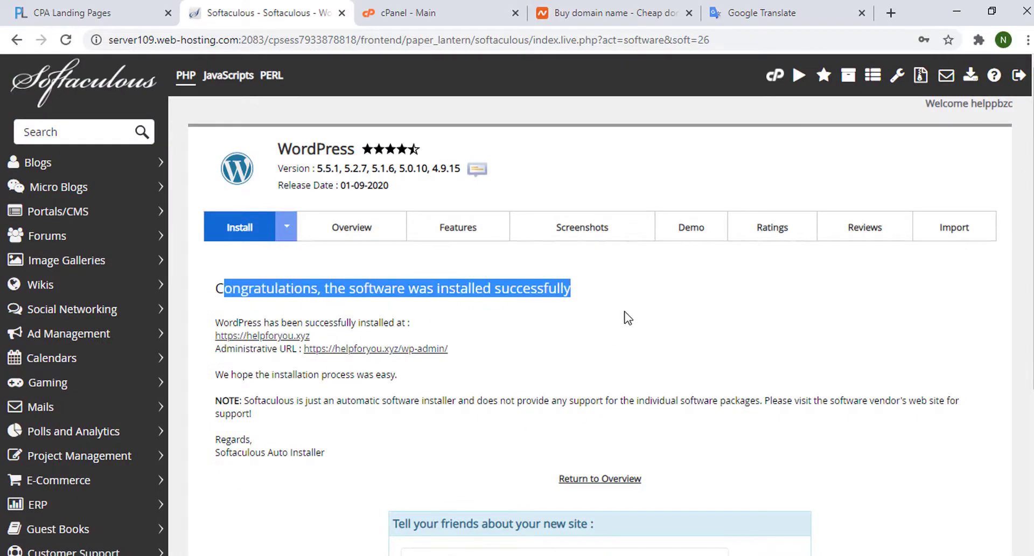
left_click(488, 275)
scroll(732, 370, "down", 5)
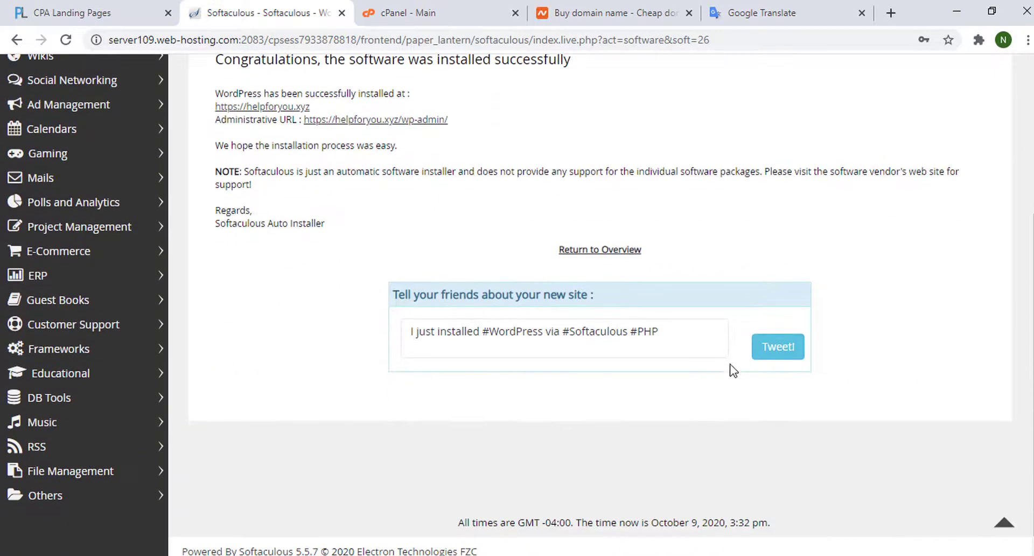
scroll(369, 304, "up", 2)
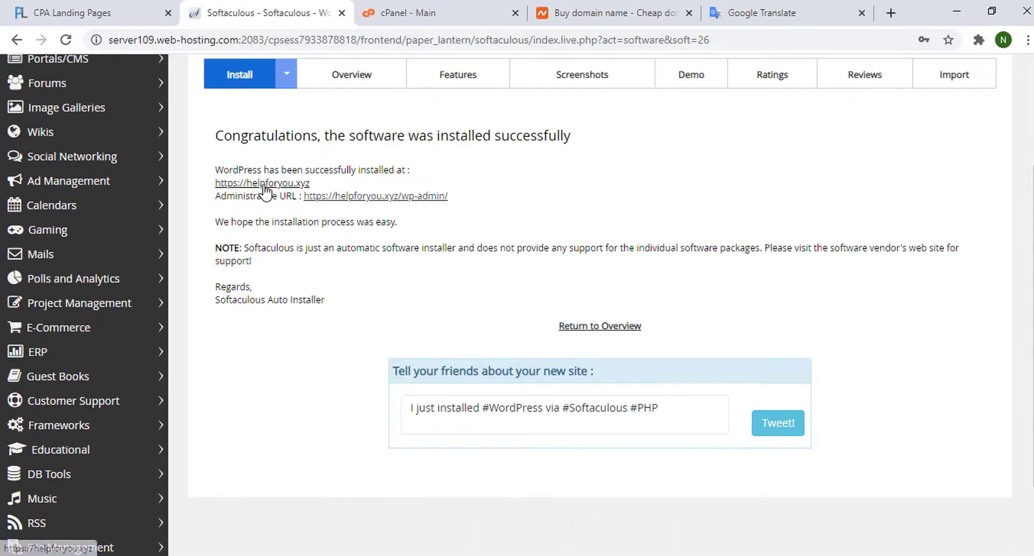
right_click(264, 186)
left_click(303, 197)
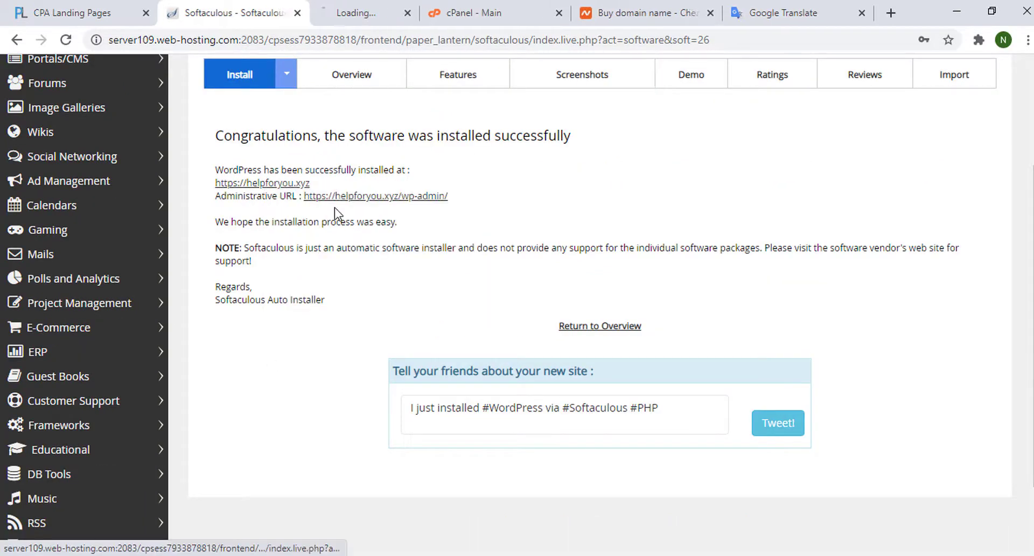
left_click(716, 13)
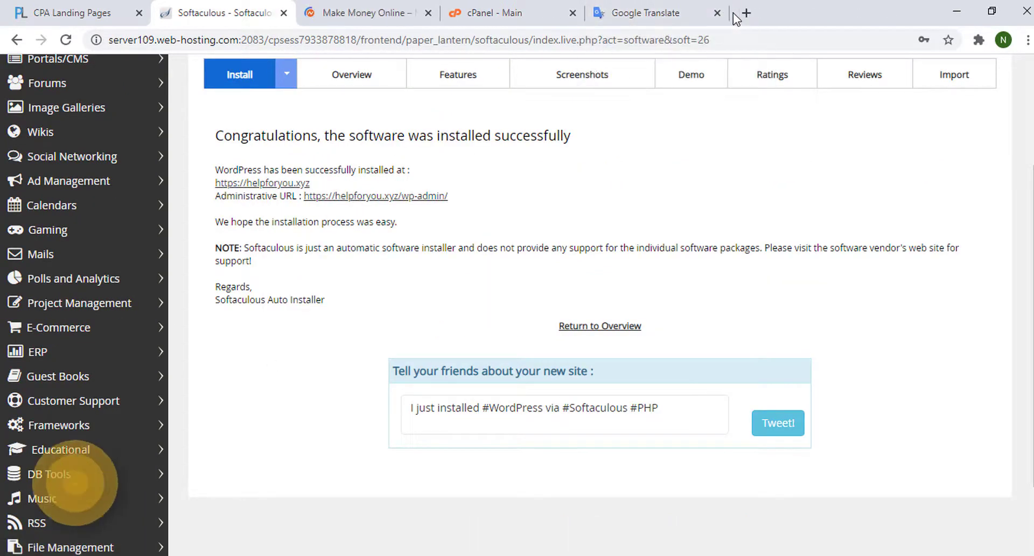
left_click(717, 13)
left_click(400, 9)
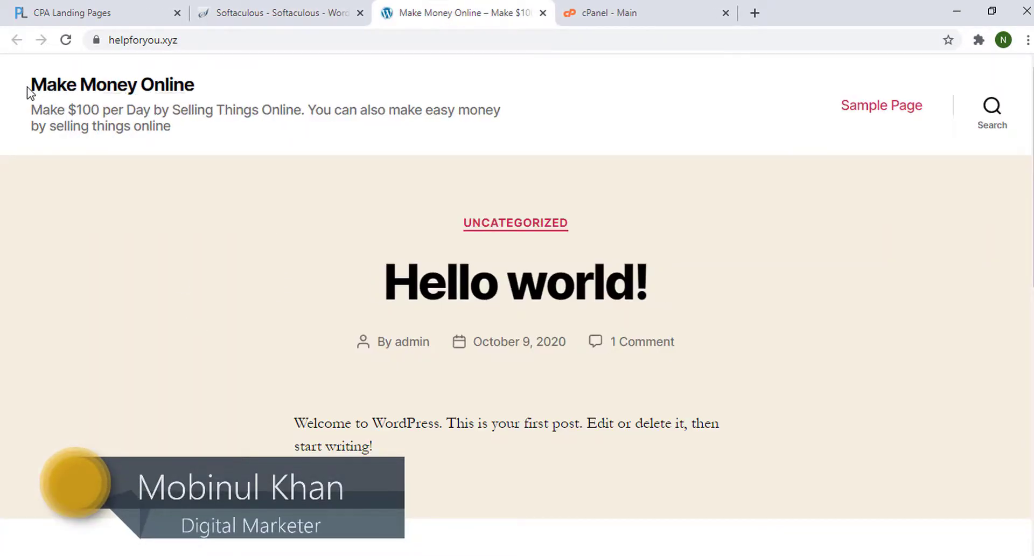
- Examine the site title, description and default content on the helpforyou.xyz home page, and return through the installation result to the cPanel main page
left_click_drag(30, 86, 541, 245)
scroll(576, 182, "down", 10)
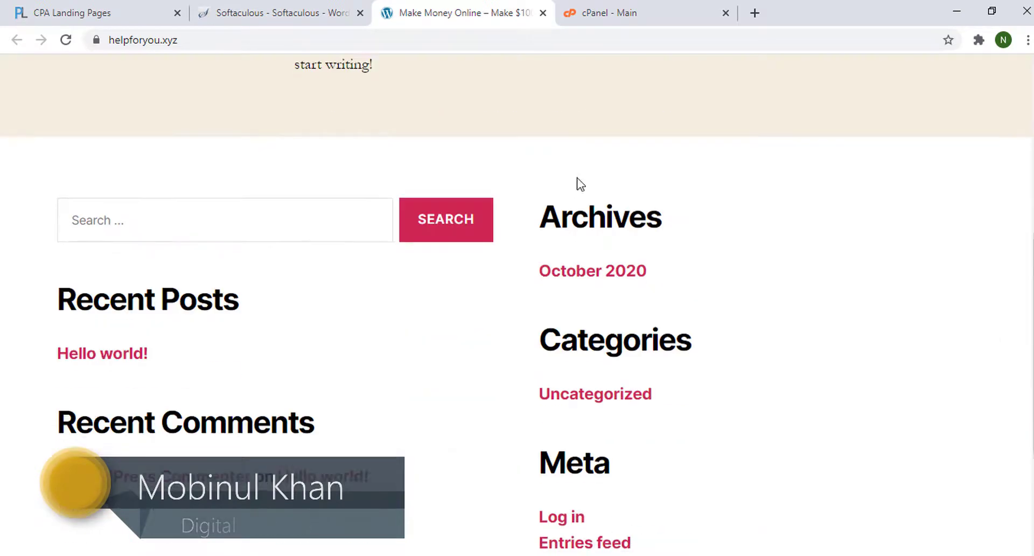
scroll(396, 268, "up", 6)
scroll(377, 253, "up", 5)
left_click(326, 12)
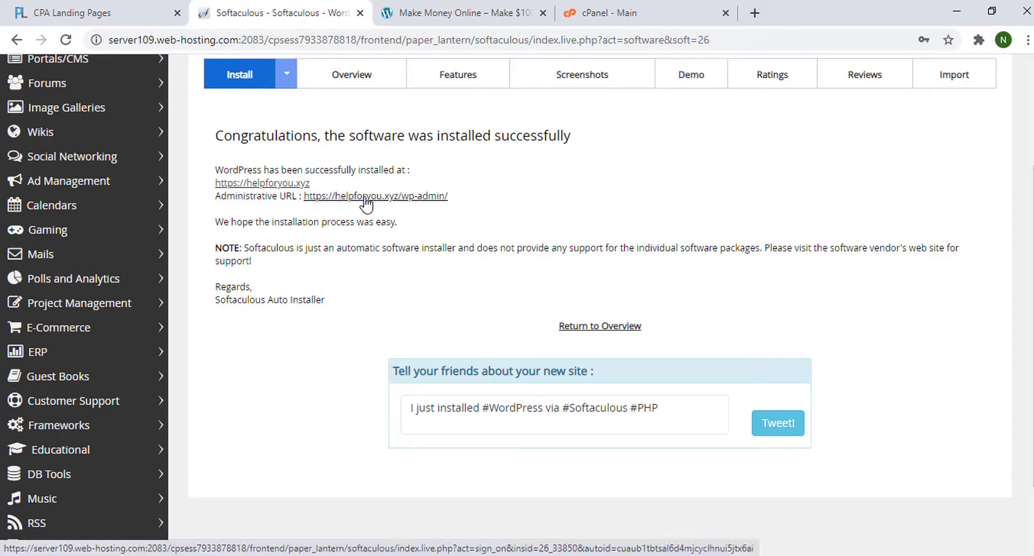
left_click(594, 7)
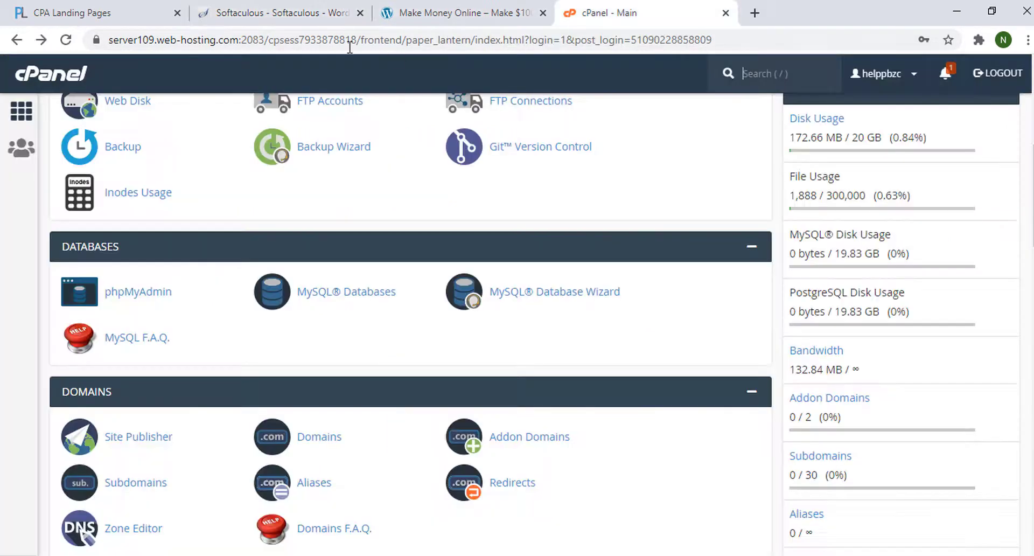
left_click(447, 13)
left_click(197, 44)
left_click(201, 43)
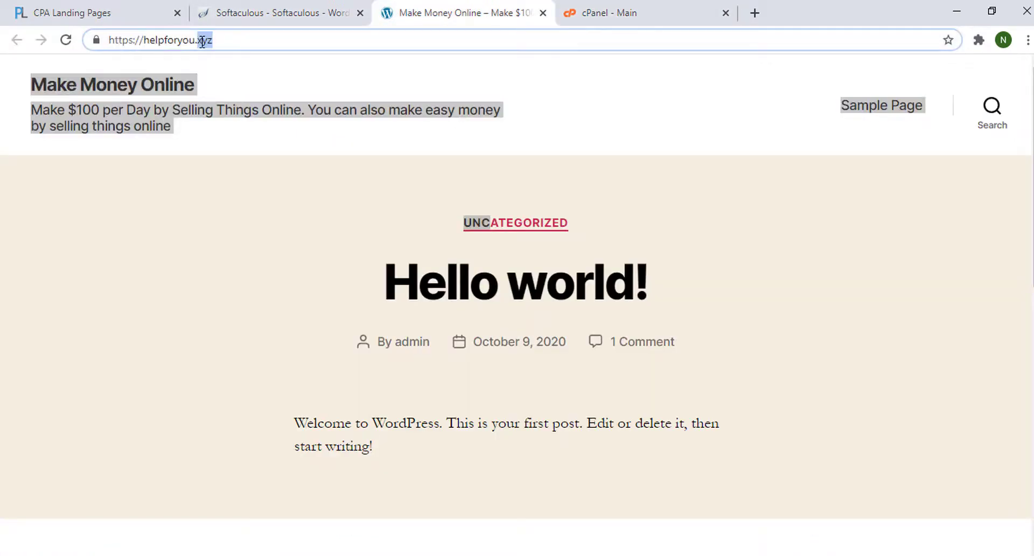
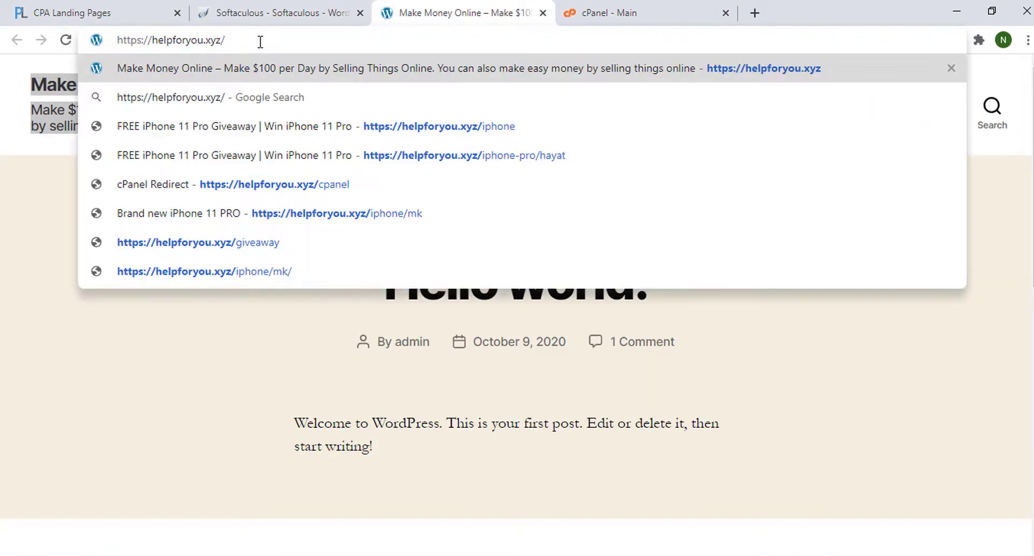
type("wp")
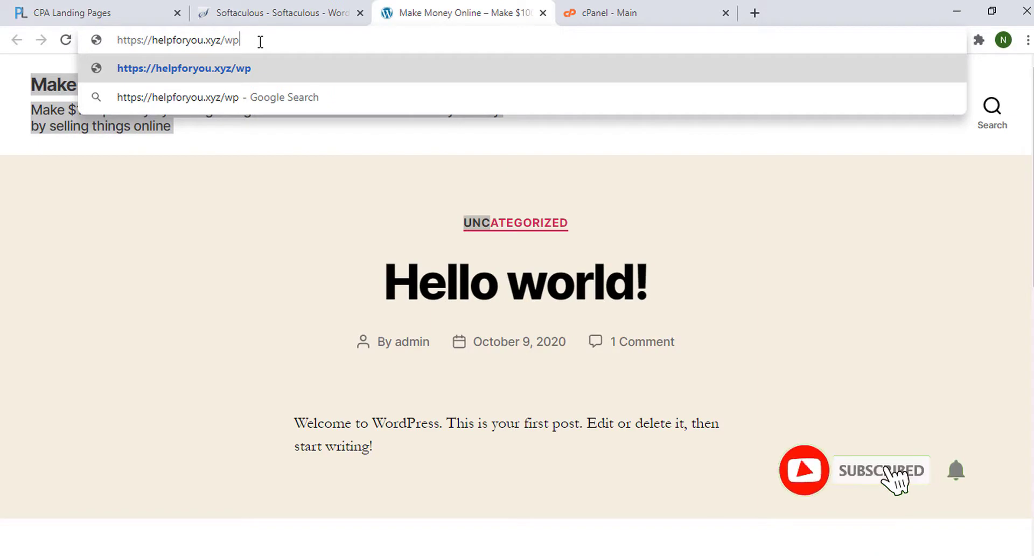
type("-admin/")
key("Return")
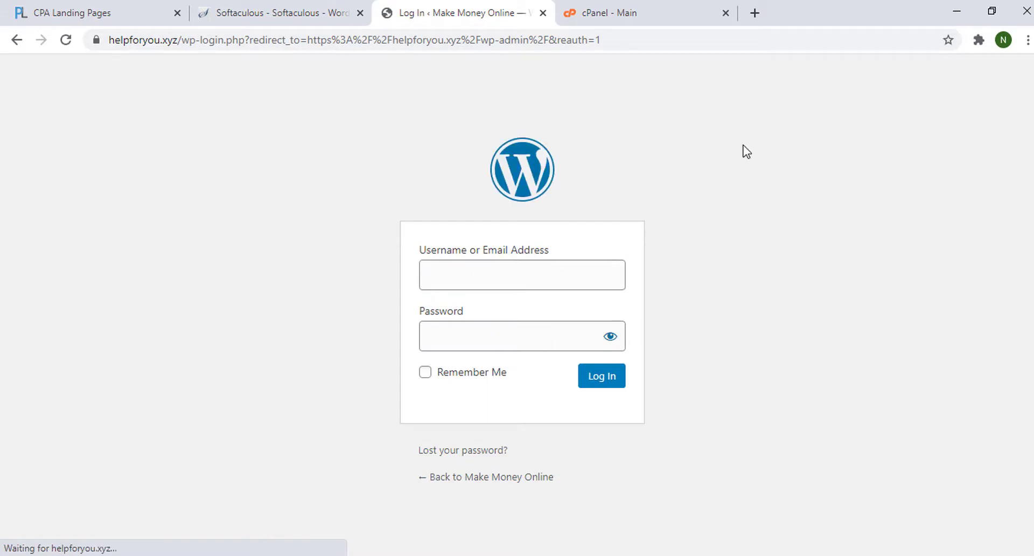
left_click(945, 42)
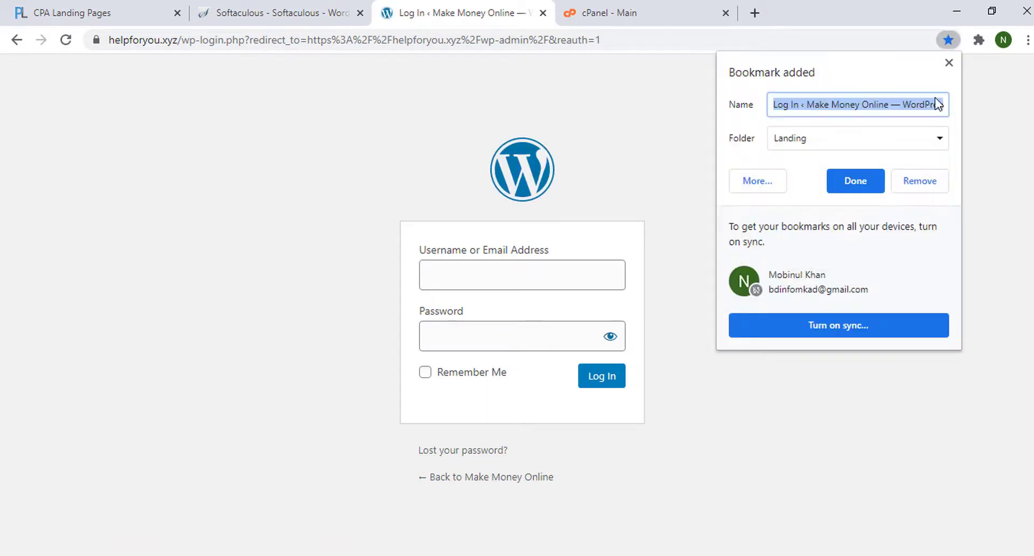
left_click(875, 180)
- Log in to WordPress as admin with the account password, and save the login in the browser
left_click(451, 278)
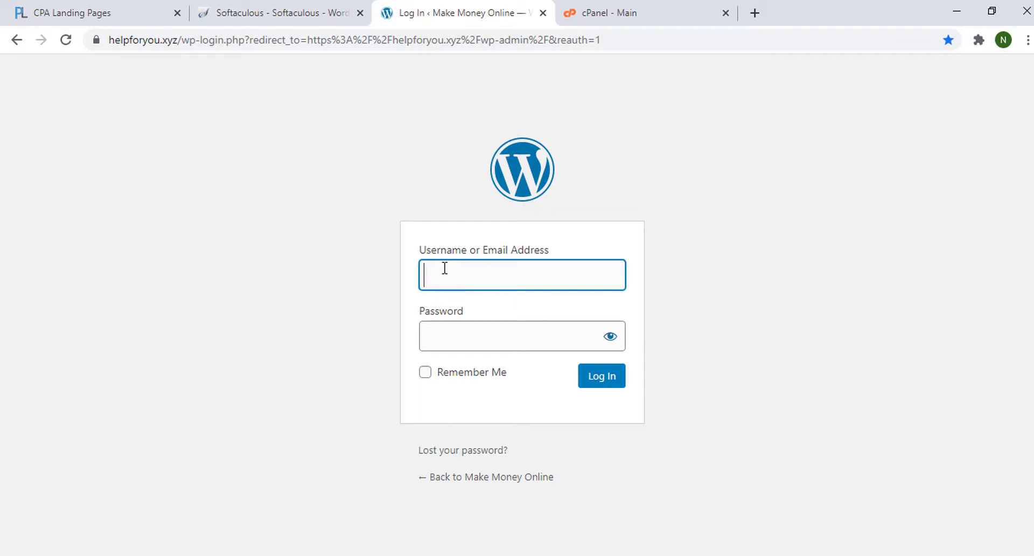
type("admin")
key("Tab")
key("ctrl+v")
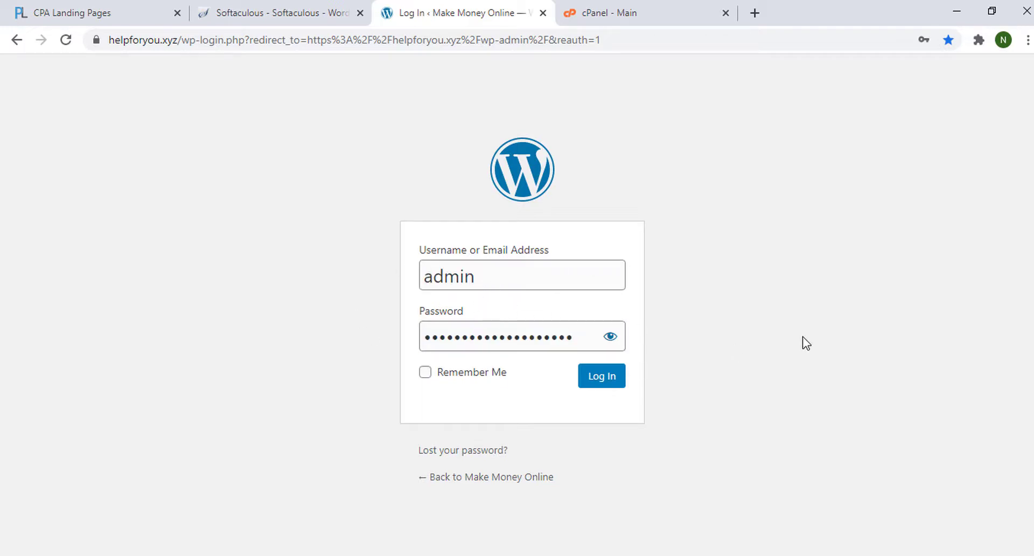
left_click(601, 380)
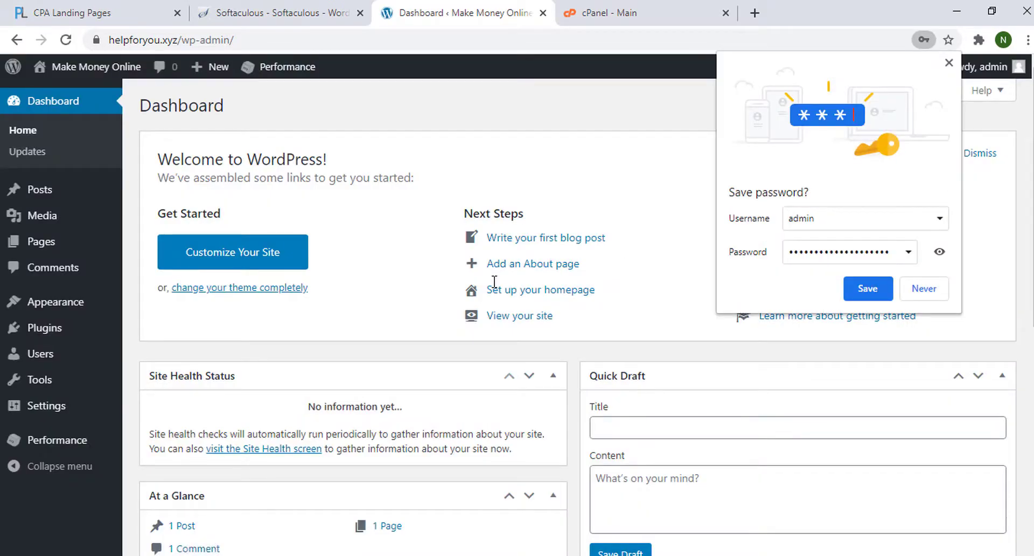
left_click(883, 288)
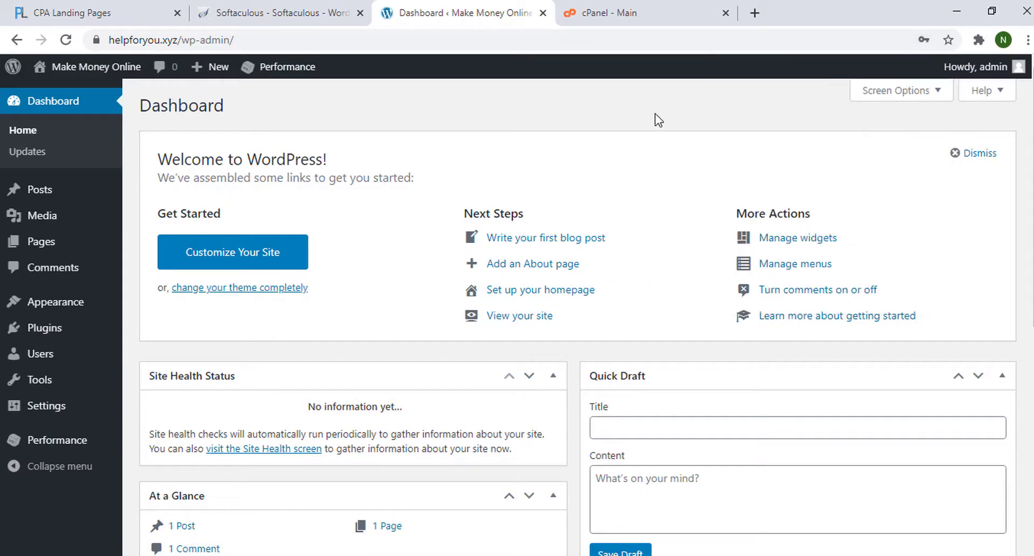
- Visit the site from the WordPress dashboard, examine its home page from header to footer, and return to the dashboard
mouse_move(62, 68)
left_click(54, 94)
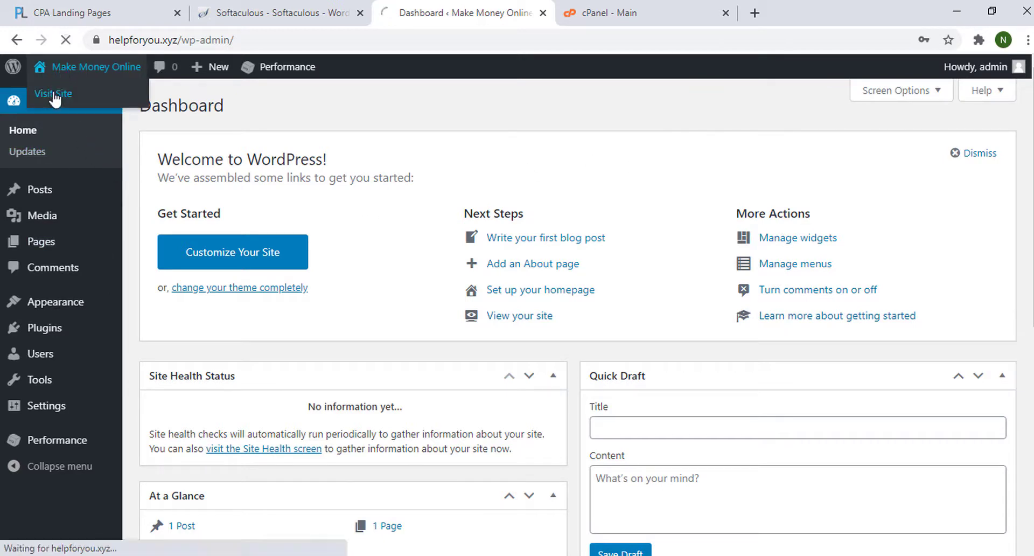
scroll(699, 247, "down", 20)
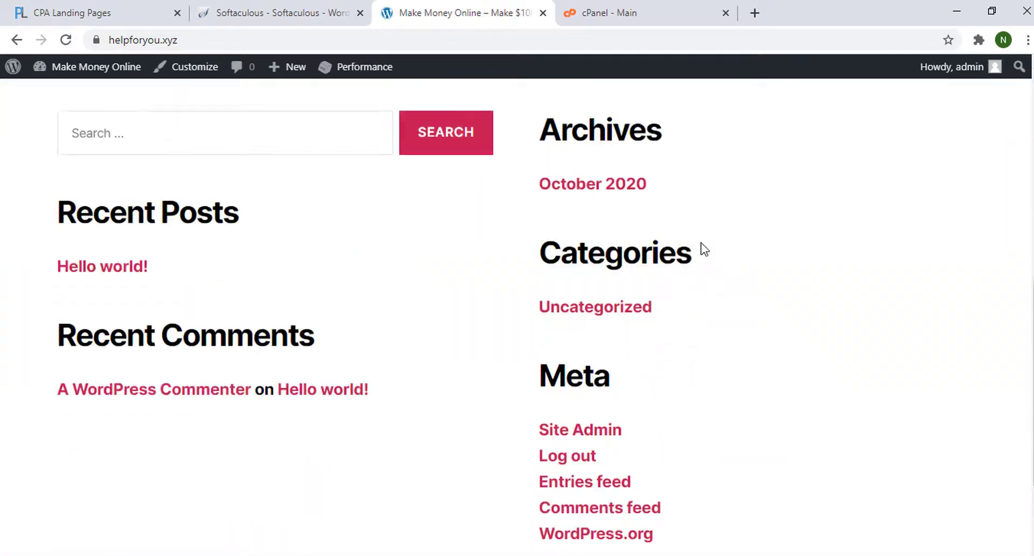
scroll(685, 335, "up", 18)
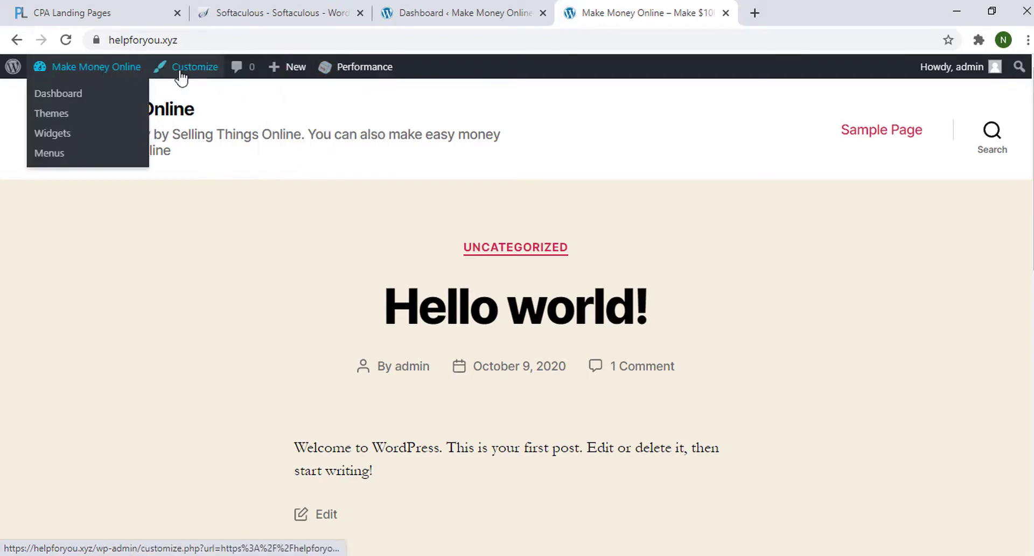
mouse_move(979, 100)
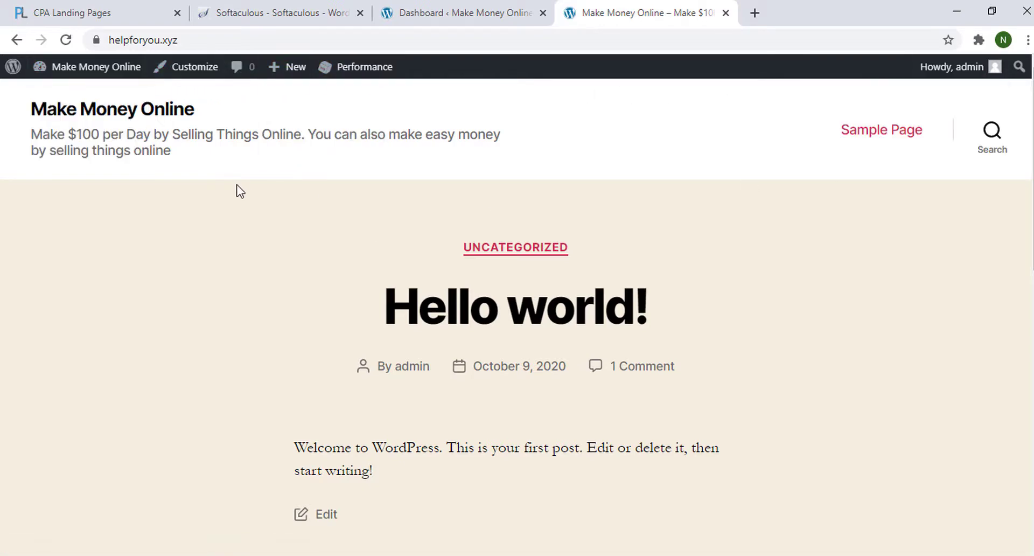
scroll(422, 260, "down", 12)
scroll(554, 272, "up", 10)
left_click(462, 7)
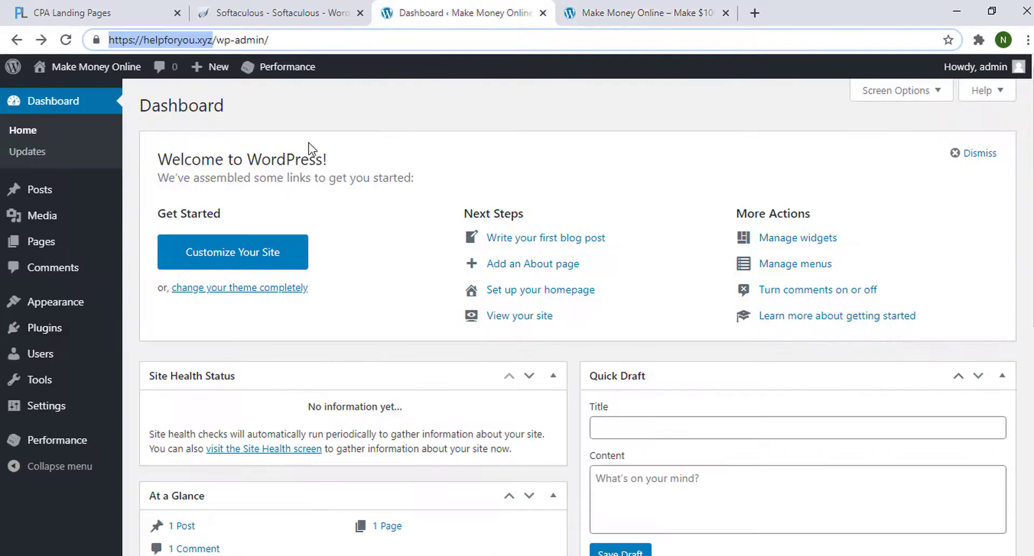
- Look over the WordPress dashboard and its admin sections, and open the list of all posts
mouse_move(85, 351)
scroll(99, 369, "down", 6)
scroll(98, 369, "up", 6)
left_click(655, 14)
left_click(413, 8)
left_click(44, 195)
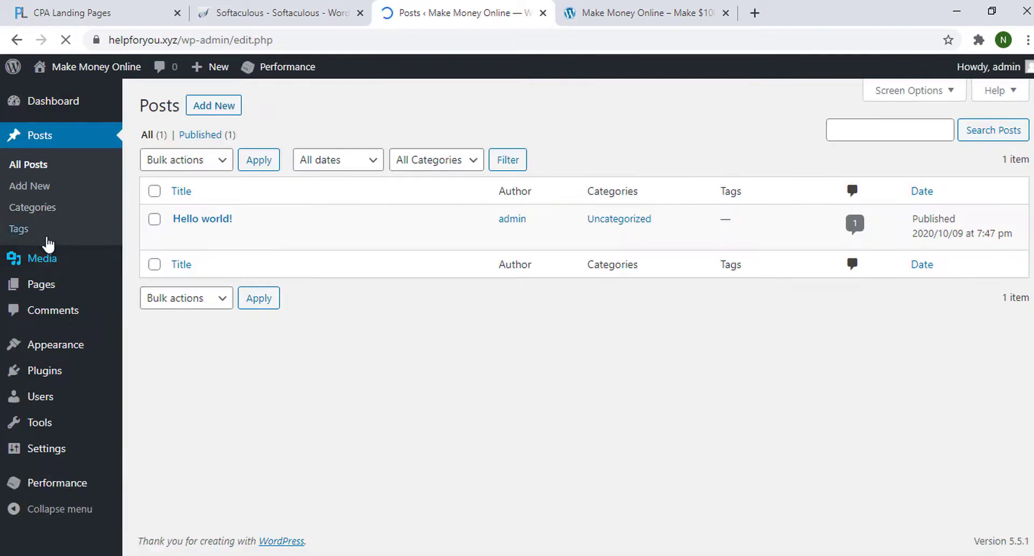
mouse_move(47, 292)
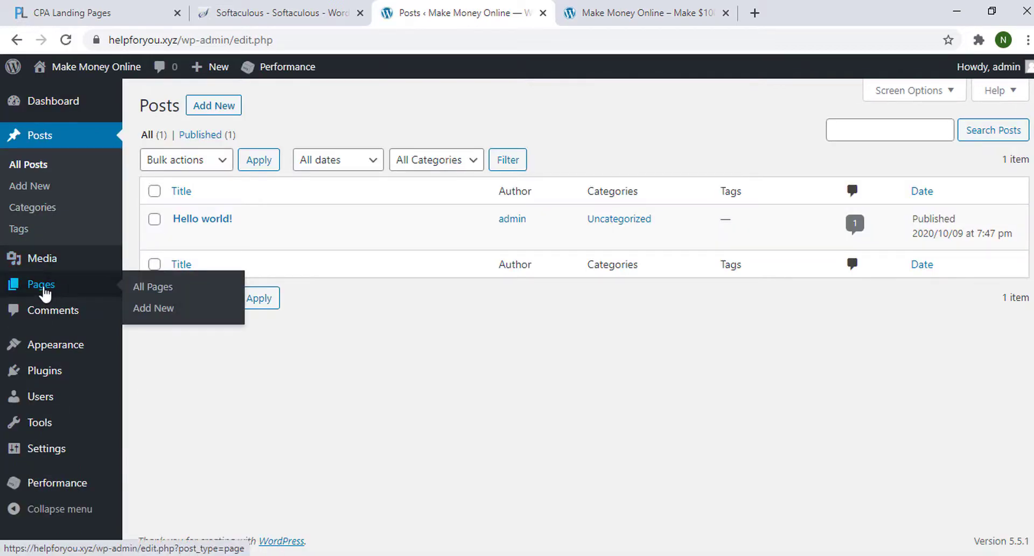
- Open the installed themes page and compare the available themes with the site's current home page
mouse_move(60, 352)
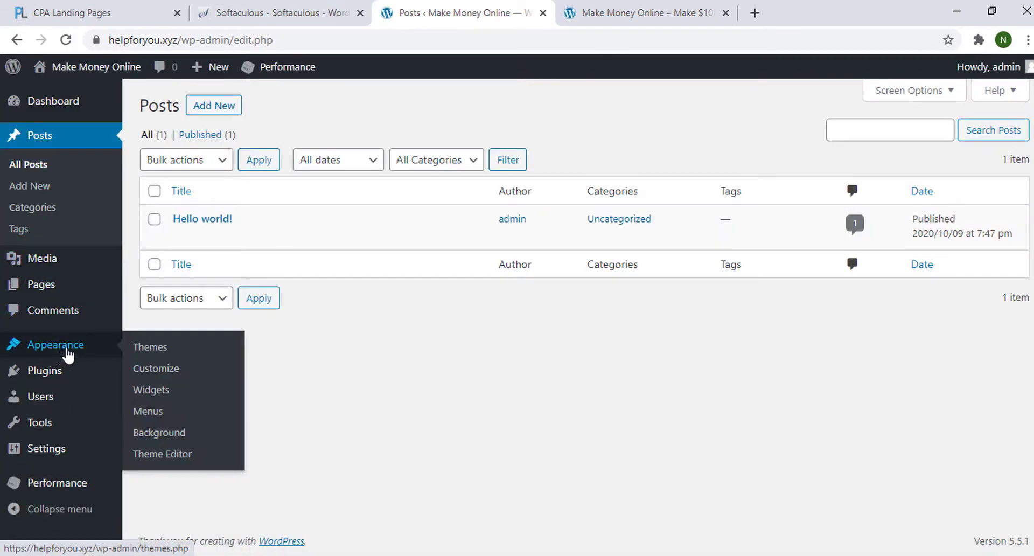
left_click(152, 353)
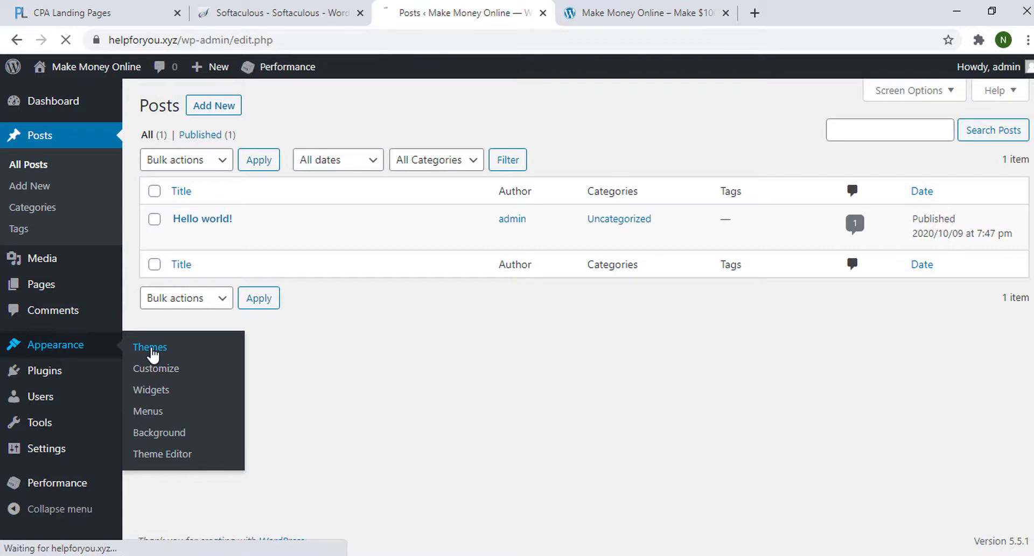
key("ctrl+Tab")
scroll(483, 153, "down", 15)
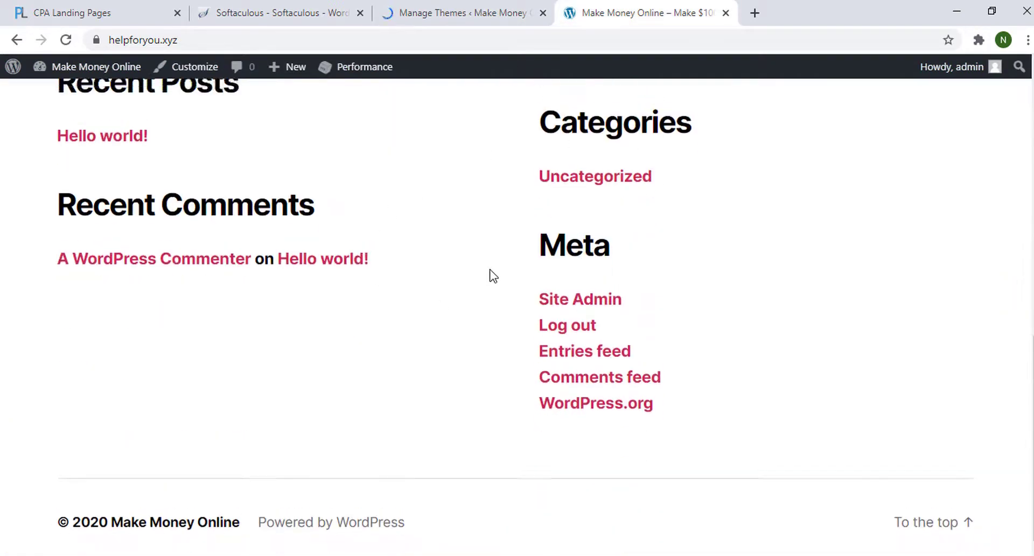
scroll(493, 275, "up", 15)
left_click(484, 10)
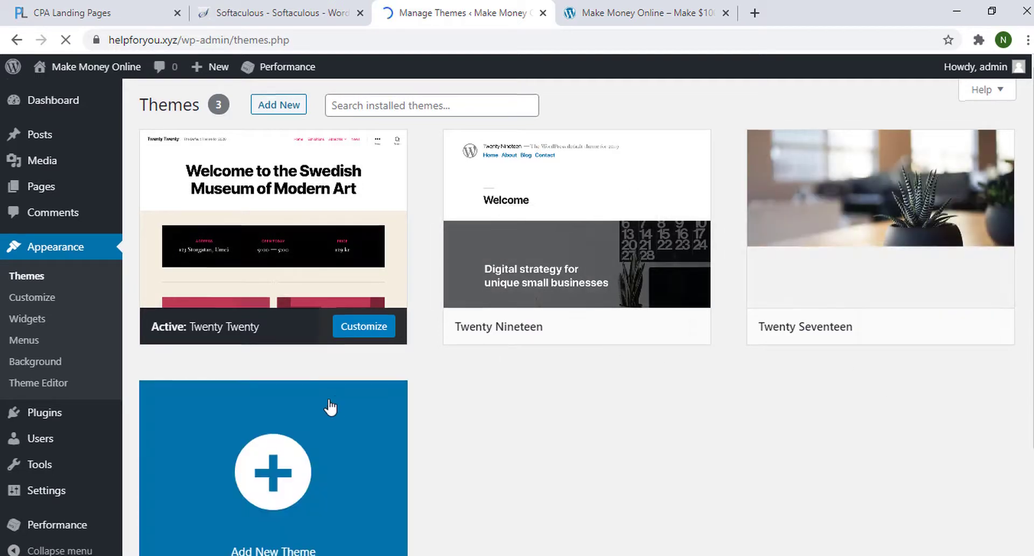
scroll(428, 398, "down", 2)
scroll(657, 358, "up", 2)
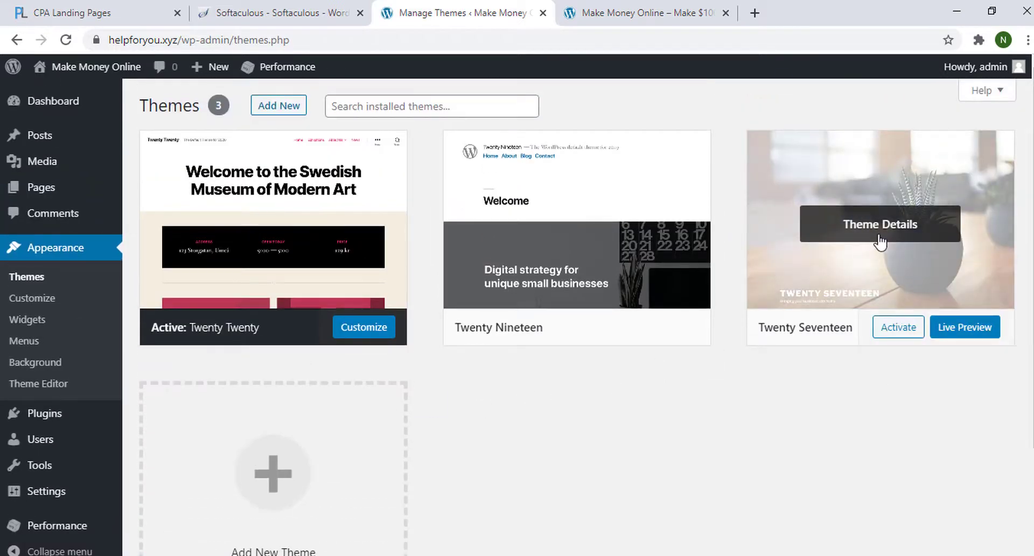
- View the details of the Twenty Seventeen theme and activate it
left_click(893, 227)
scroll(719, 386, "down", 1)
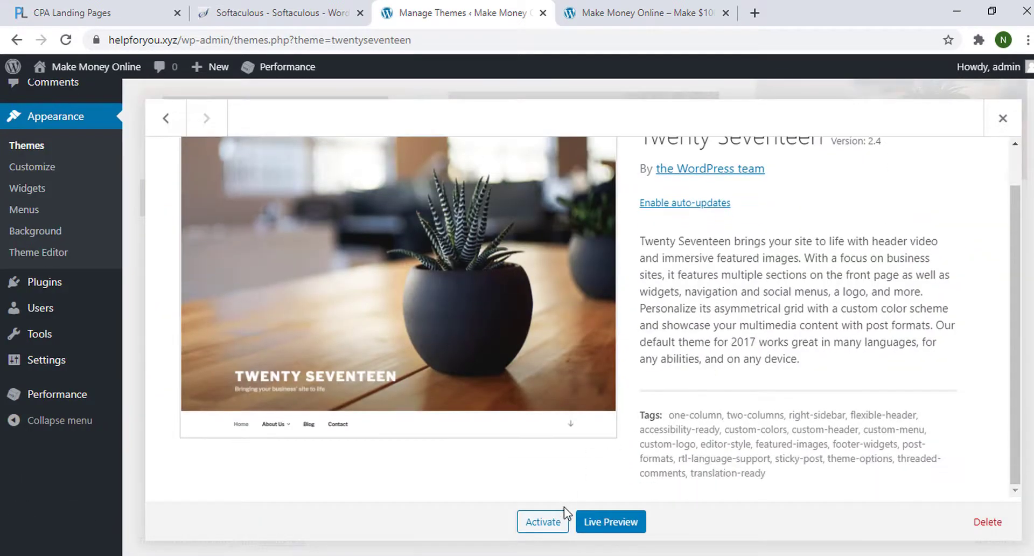
left_click(549, 522)
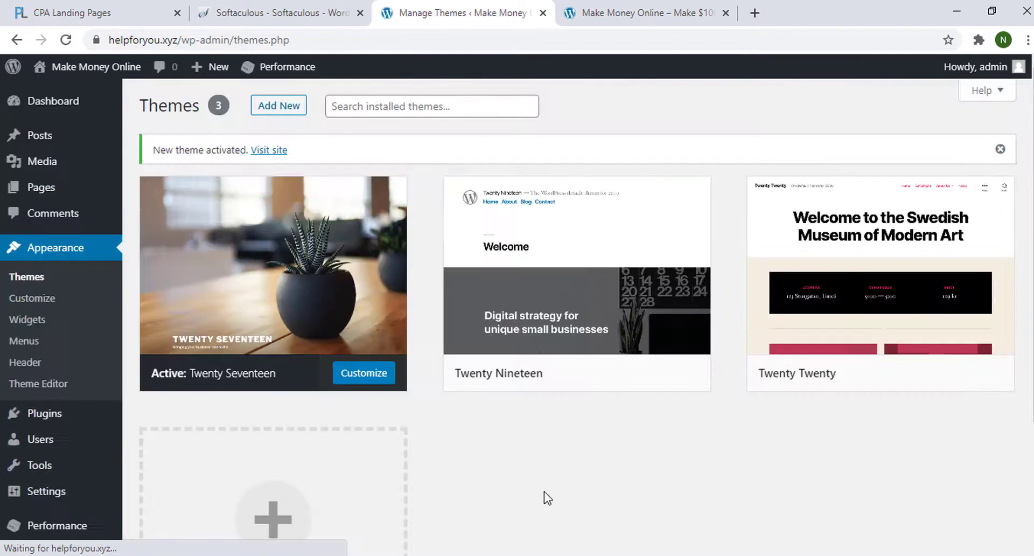
- Visit the site, reload its already open home page, and examine the layout with the Twenty Seventeen theme
left_click(253, 152)
left_click(638, 12)
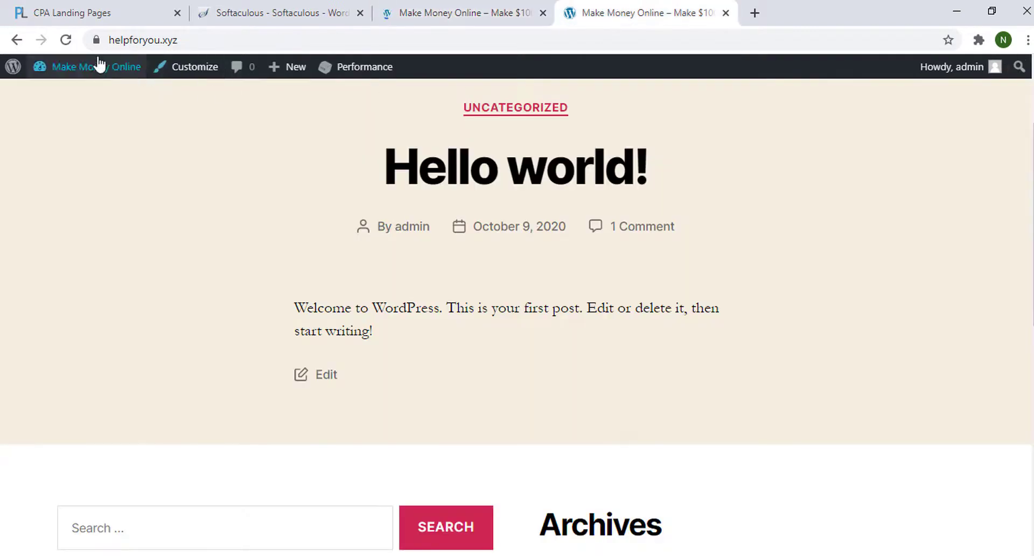
left_click(65, 40)
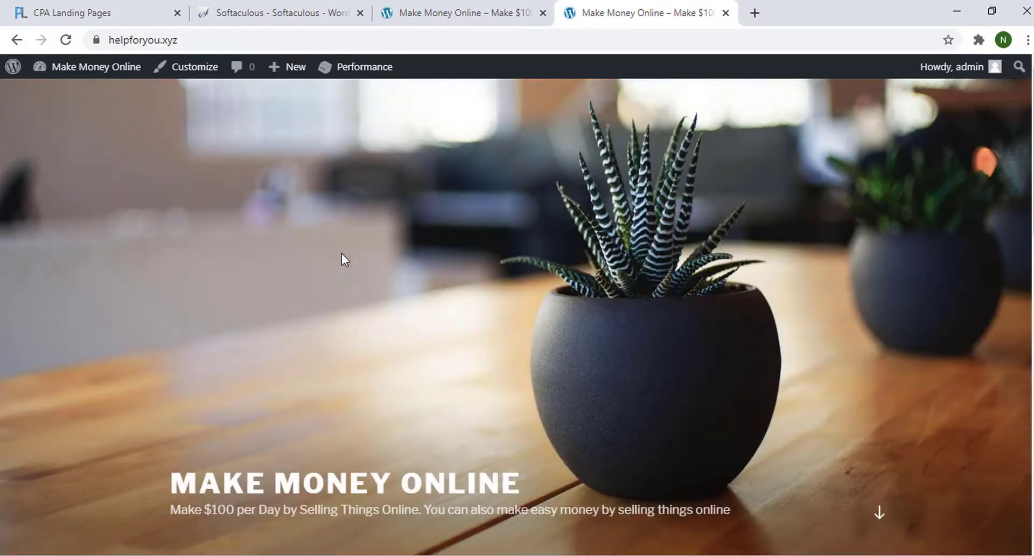
scroll(341, 254, "down", 15)
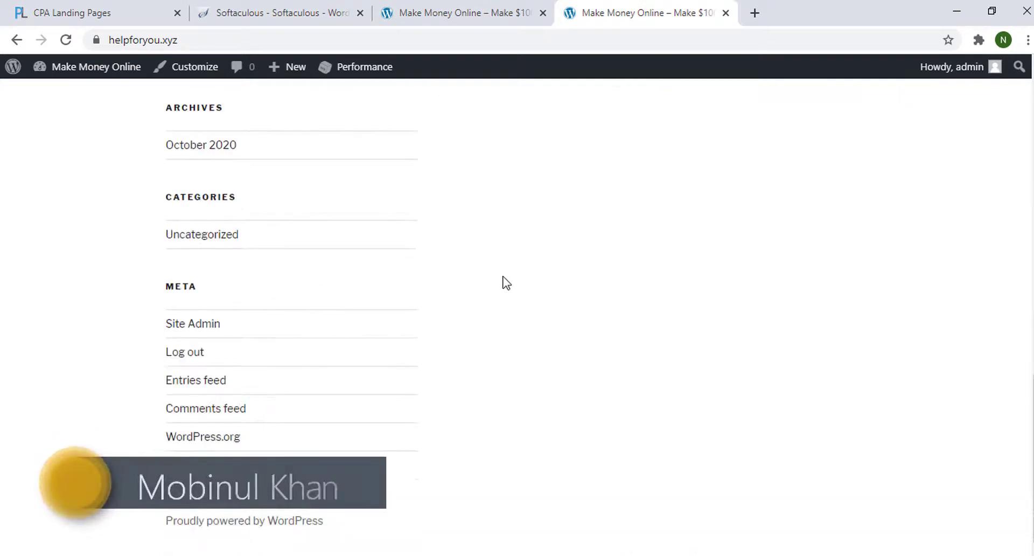
scroll(504, 294, "up", 15)
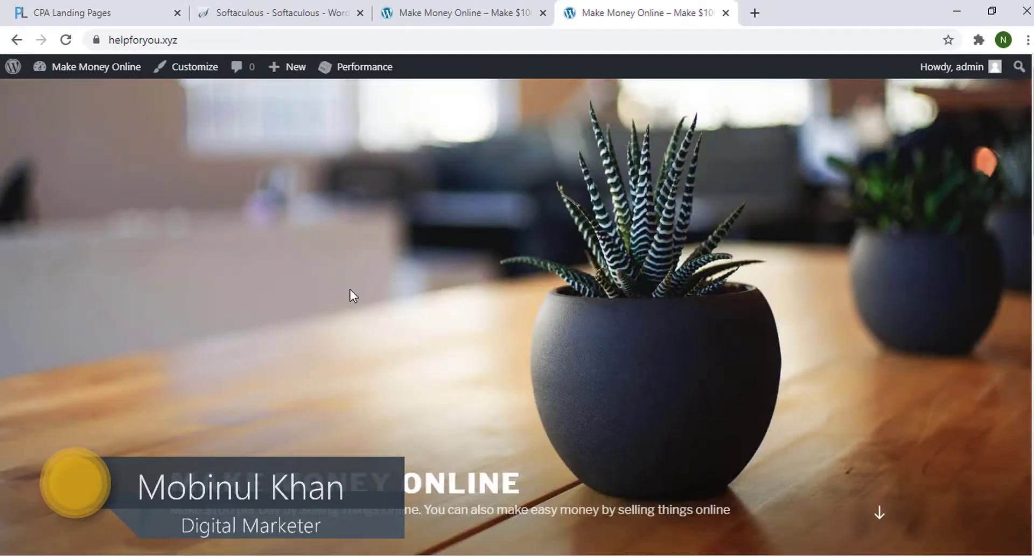
scroll(418, 247, "down", 10)
left_click(474, 6)
scroll(416, 292, "down", 5)
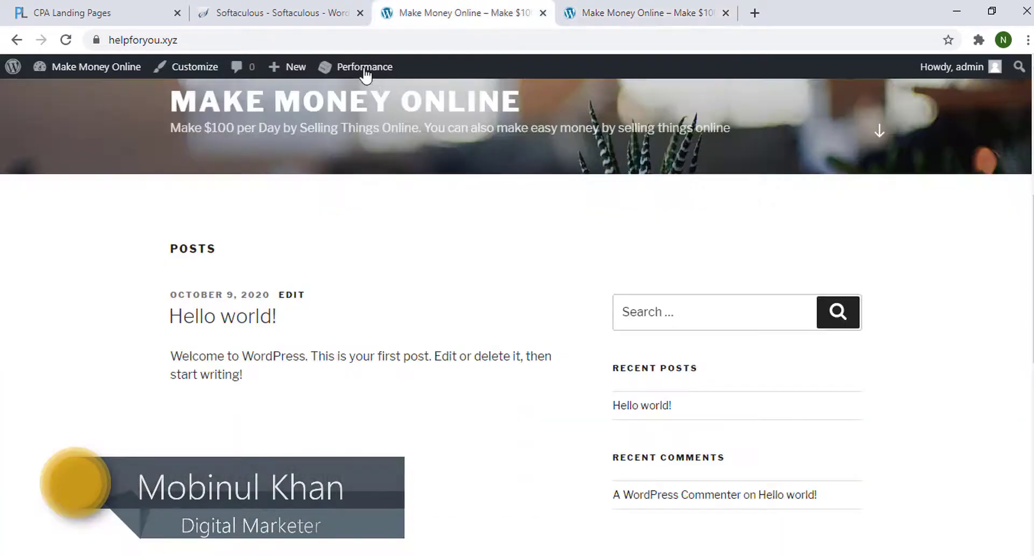
- Return to the WordPress admin area and examine the list of installed plugins
left_click(16, 40)
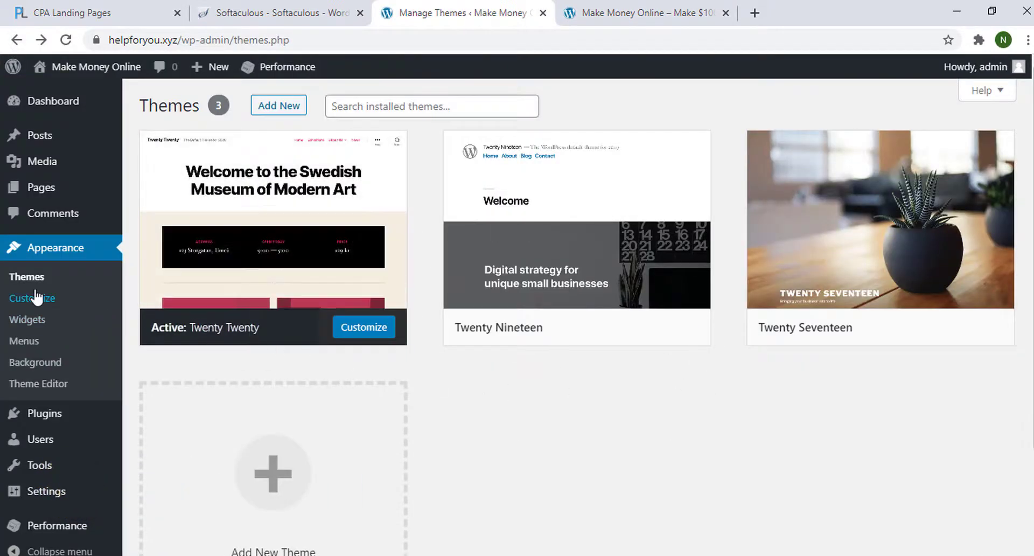
scroll(53, 416, "down", 1)
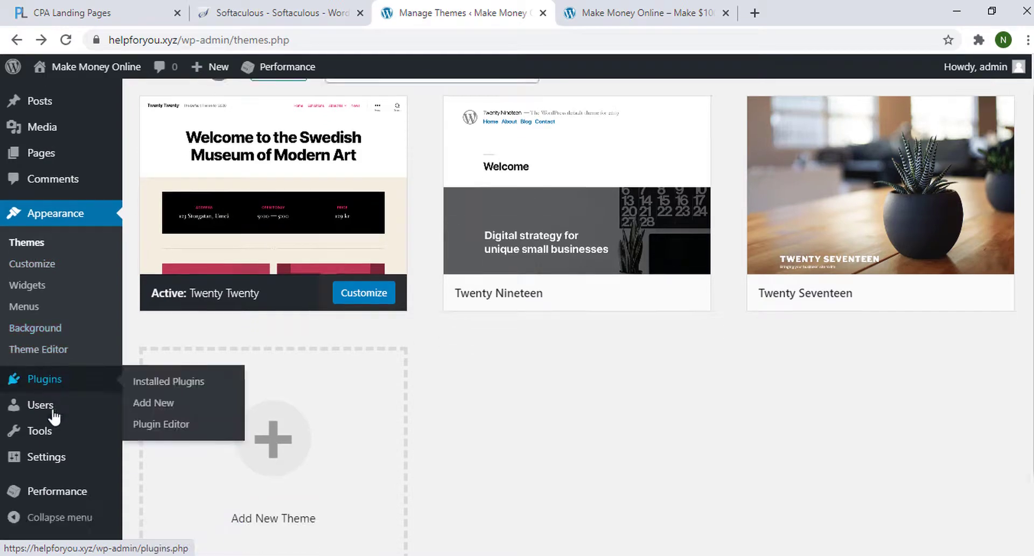
scroll(54, 415, "down", 2)
left_click(170, 311)
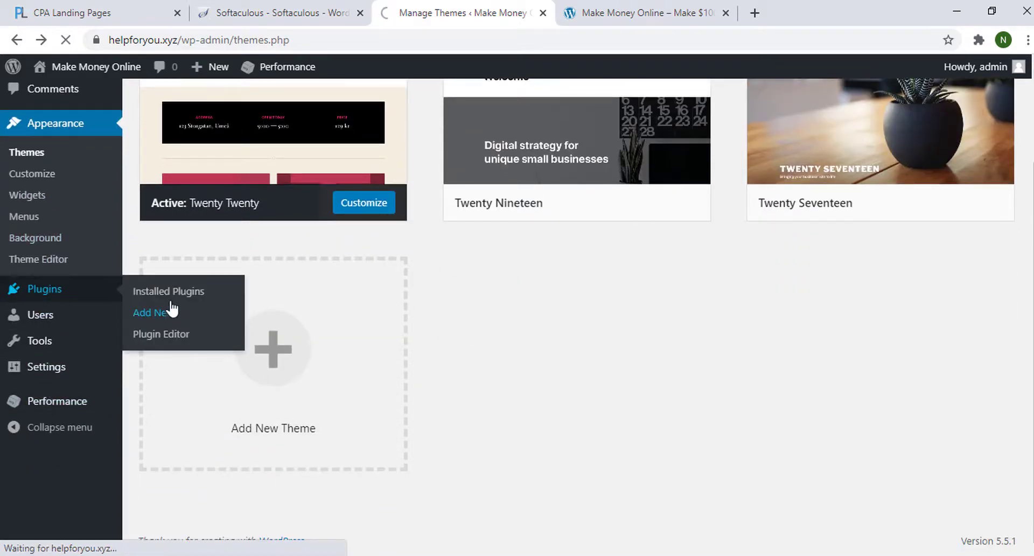
scroll(507, 223, "down", 1)
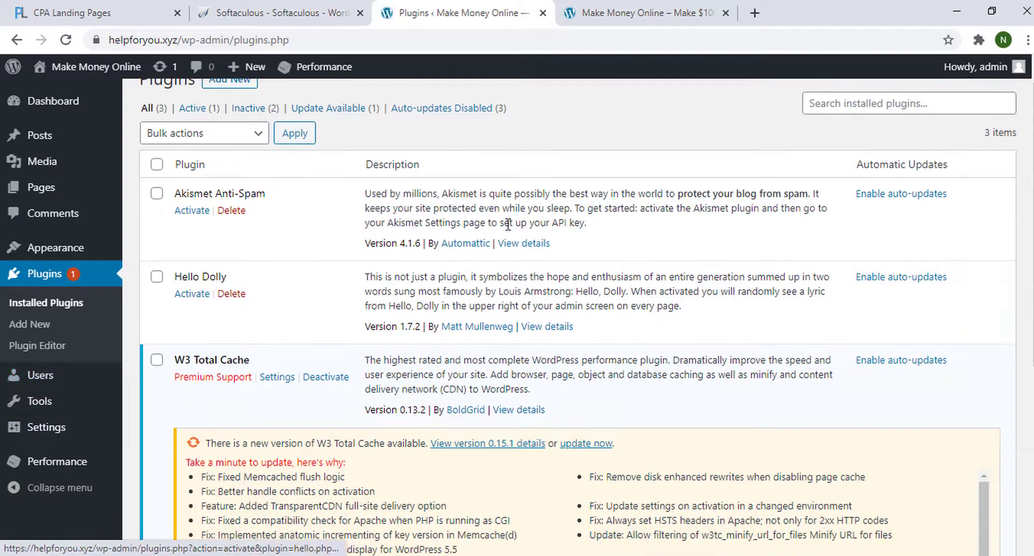
scroll(507, 224, "down", 10)
scroll(416, 283, "up", 3)
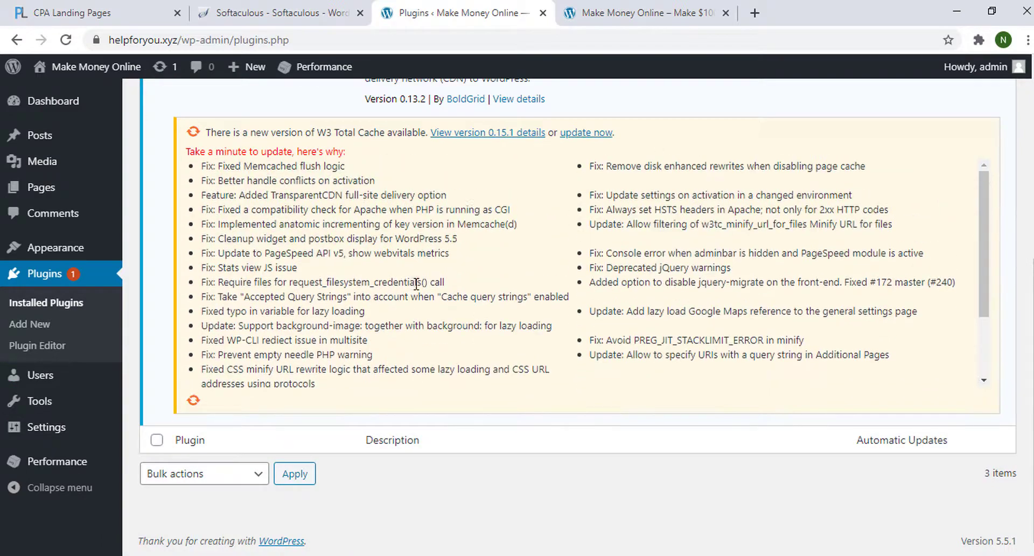
scroll(416, 283, "up", 8)
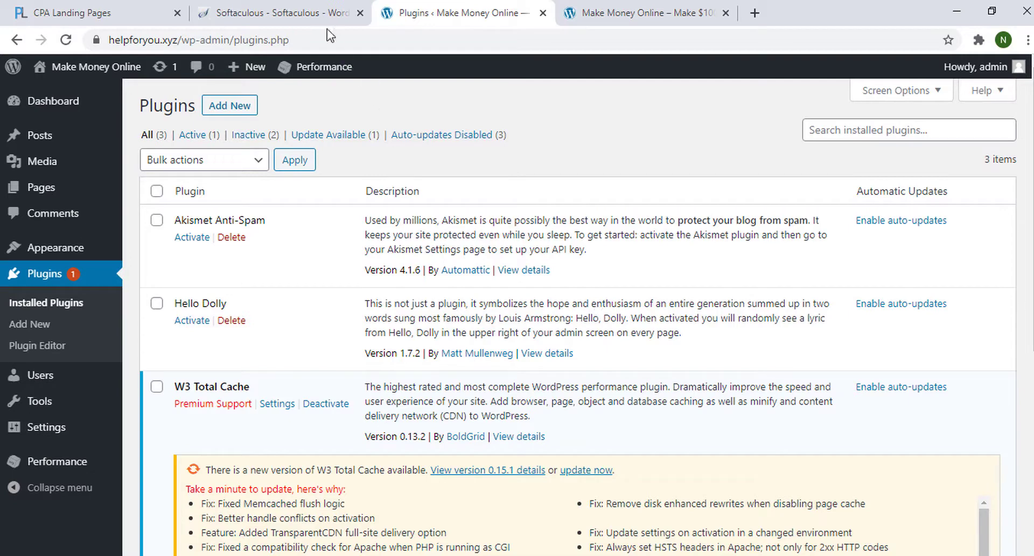
- Return from Softaculous to the cPanel main page and search its functions for "add"
left_click(323, 14)
left_click(24, 43)
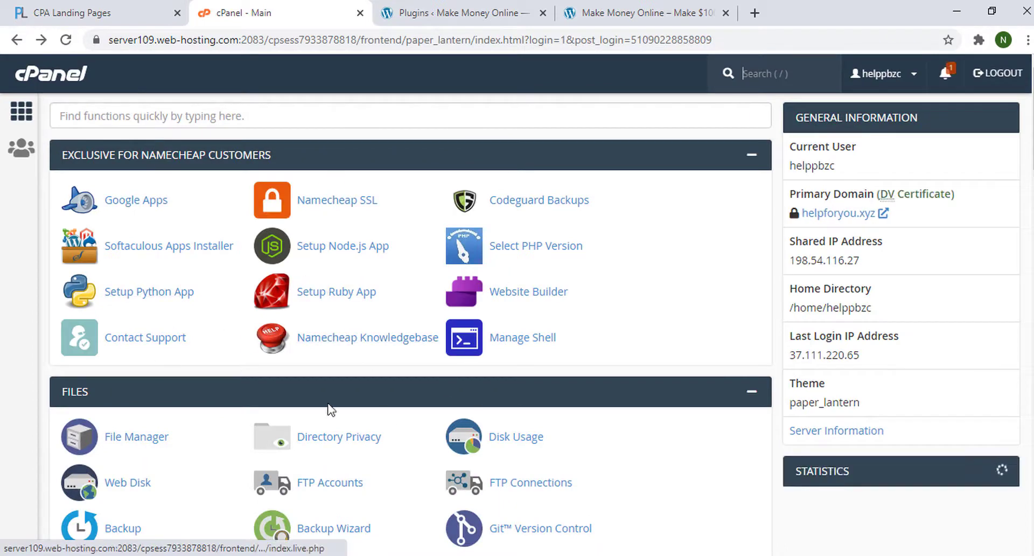
scroll(330, 410, "down", 3)
scroll(372, 429, "up", 3)
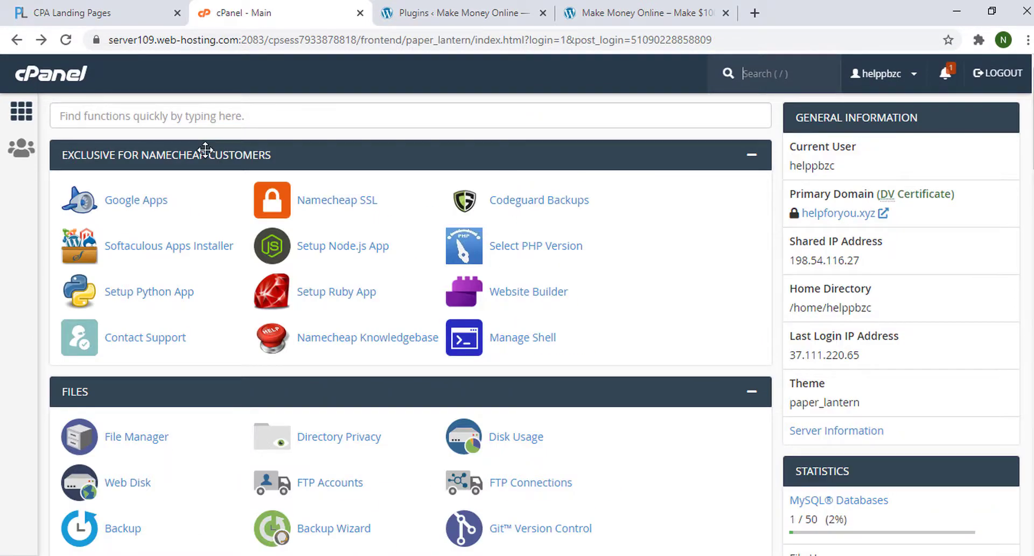
left_click(201, 115)
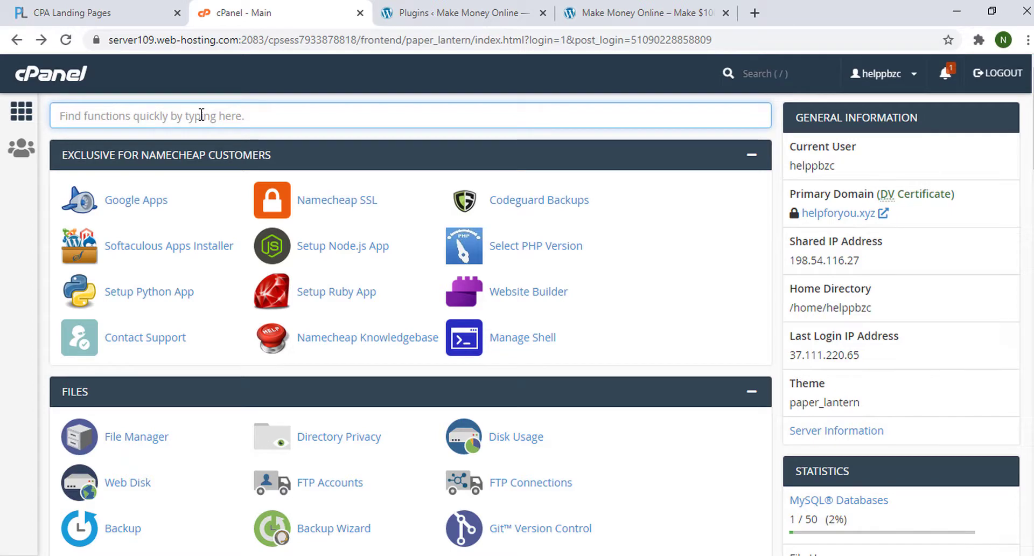
type("add")
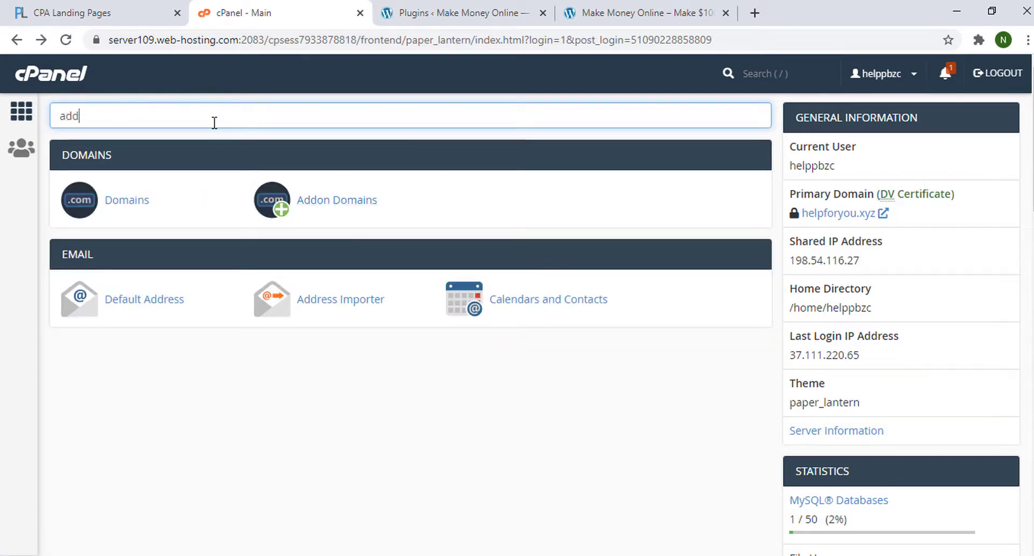
- Clear the cPanel function search and look over the tools in the Domains section
key("BackSpace")
key("BackSpace")
key("BackSpace")
scroll(323, 199, "down", 10)
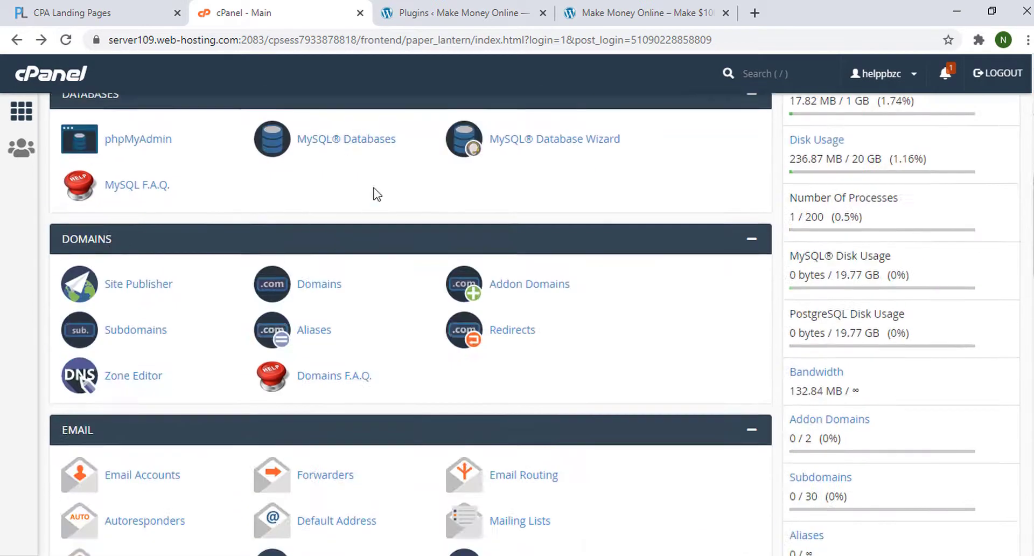
- Go back to the WordPress installed plugins page and examine the full list, including the update notes for W3 Total Cache
key("ctrl+Tab")
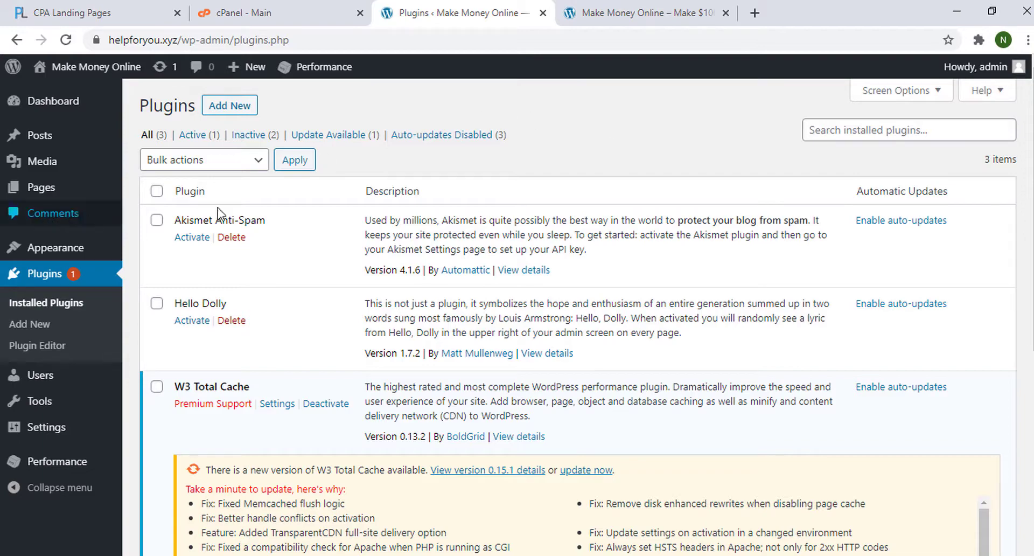
scroll(283, 356, "down", 6)
scroll(325, 376, "down", 2)
scroll(311, 383, "up", 3)
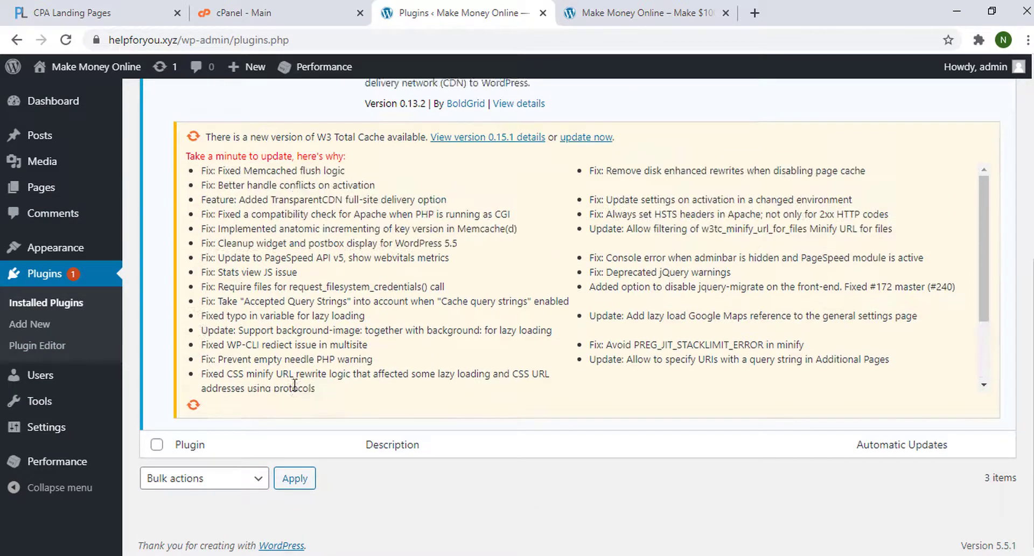
scroll(188, 379, "up", 6)
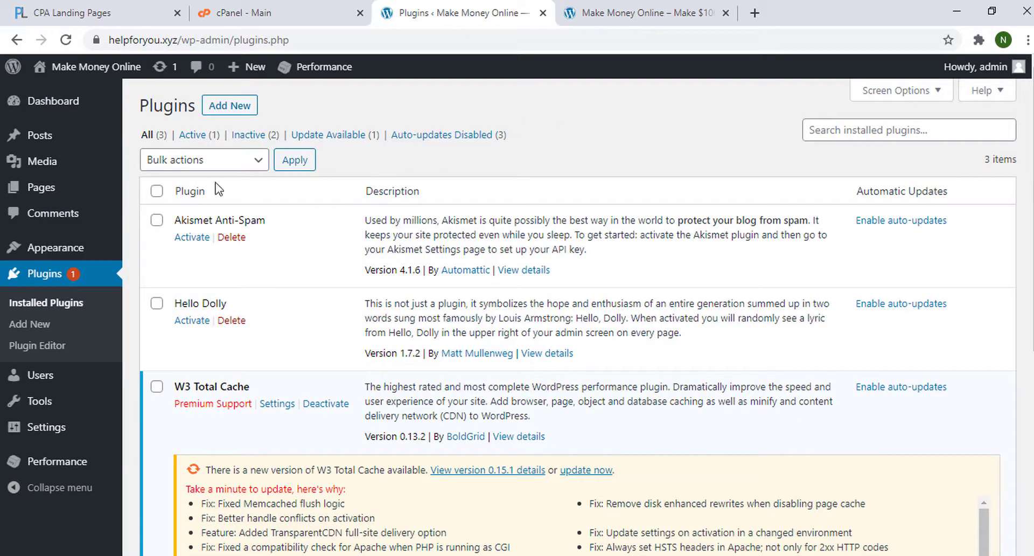